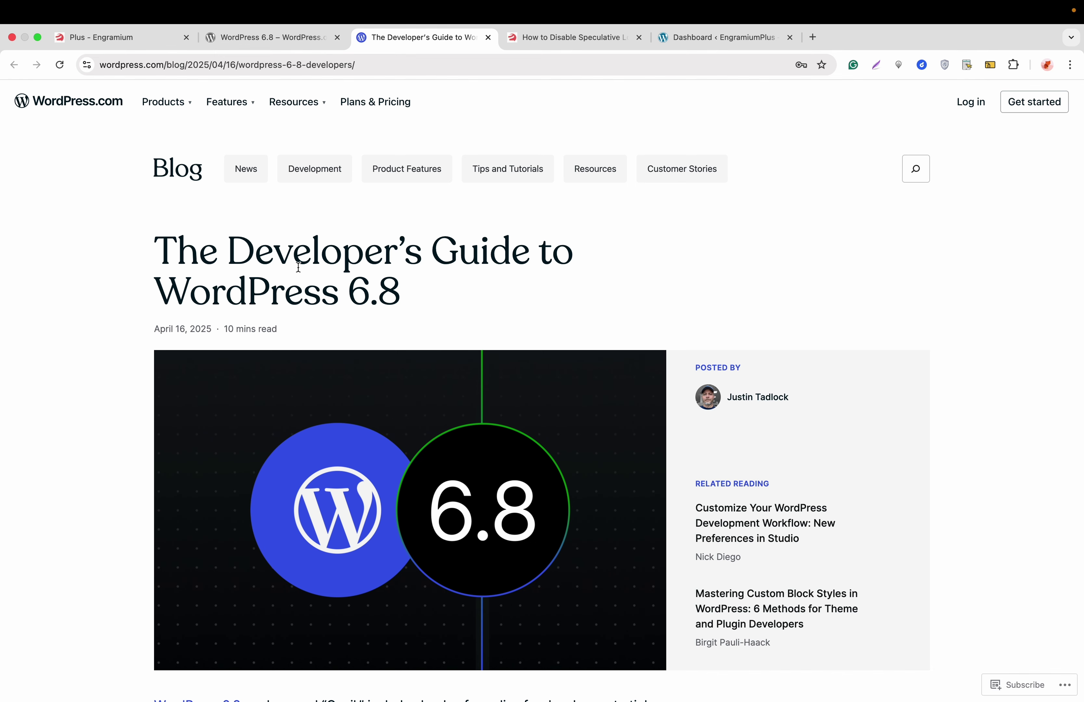
Review the WordPress 6.8 developer's guide and the release page's section on near-instant page loads with Speculative Loading
{"action": "scroll", "coordinate": [299, 268], "scroll_direction": "down", "scroll_amount": 3}
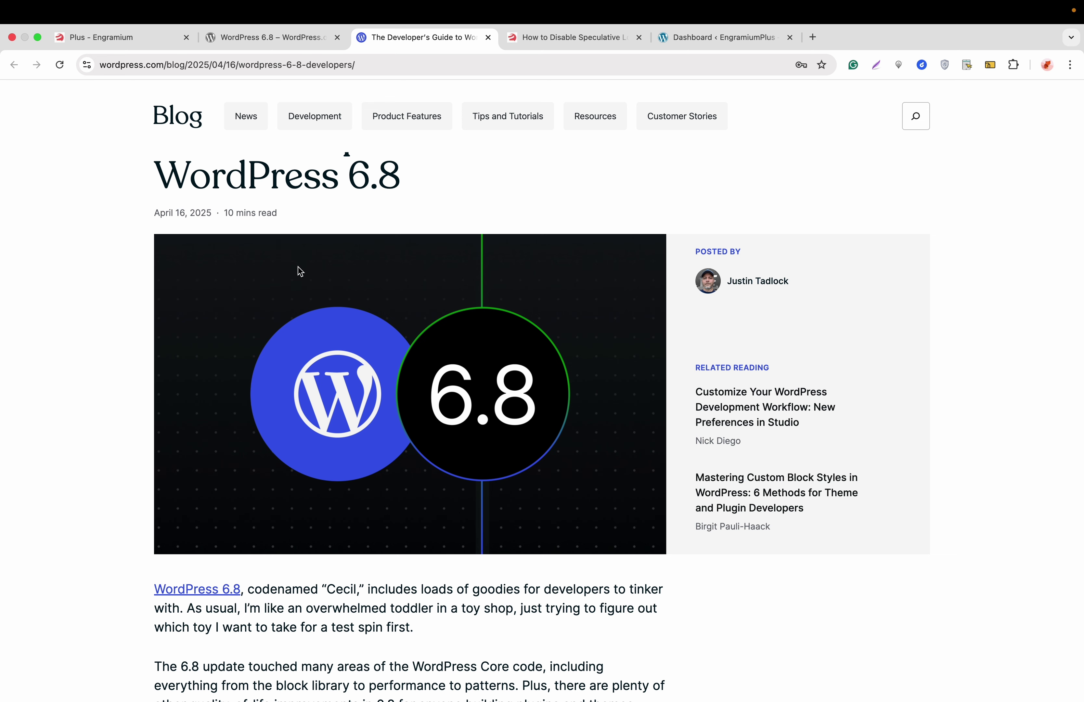
{"action": "scroll", "coordinate": [297, 267], "scroll_direction": "down", "scroll_amount": 3}
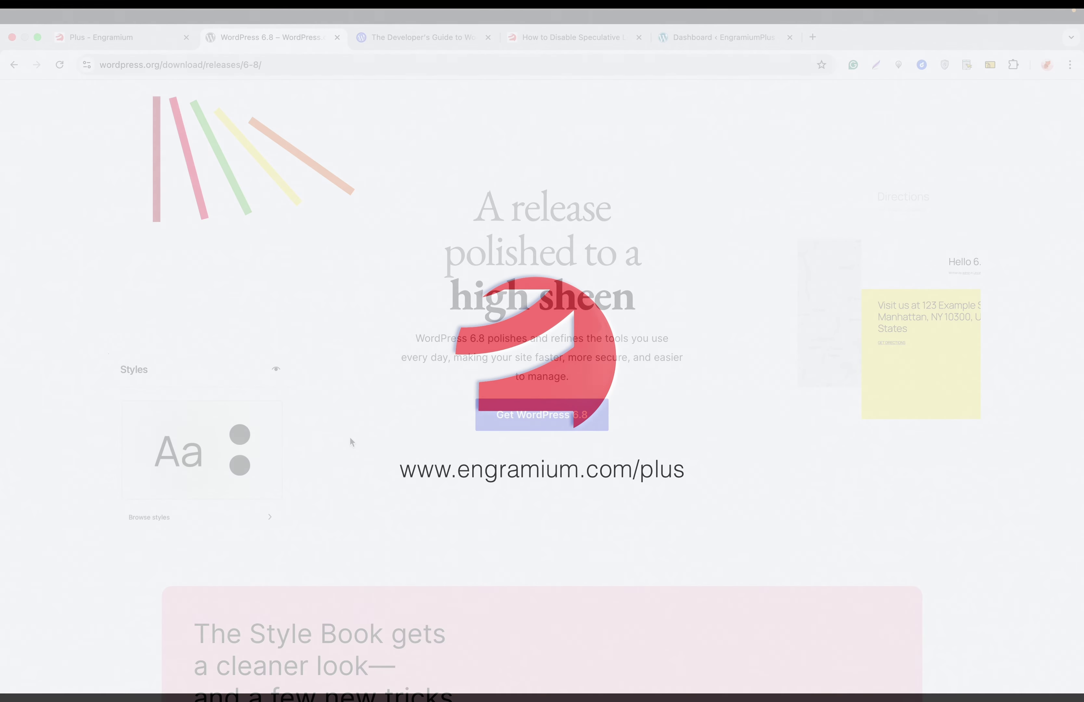
{"action": "scroll", "coordinate": [351, 440], "scroll_direction": "down", "scroll_amount": 10}
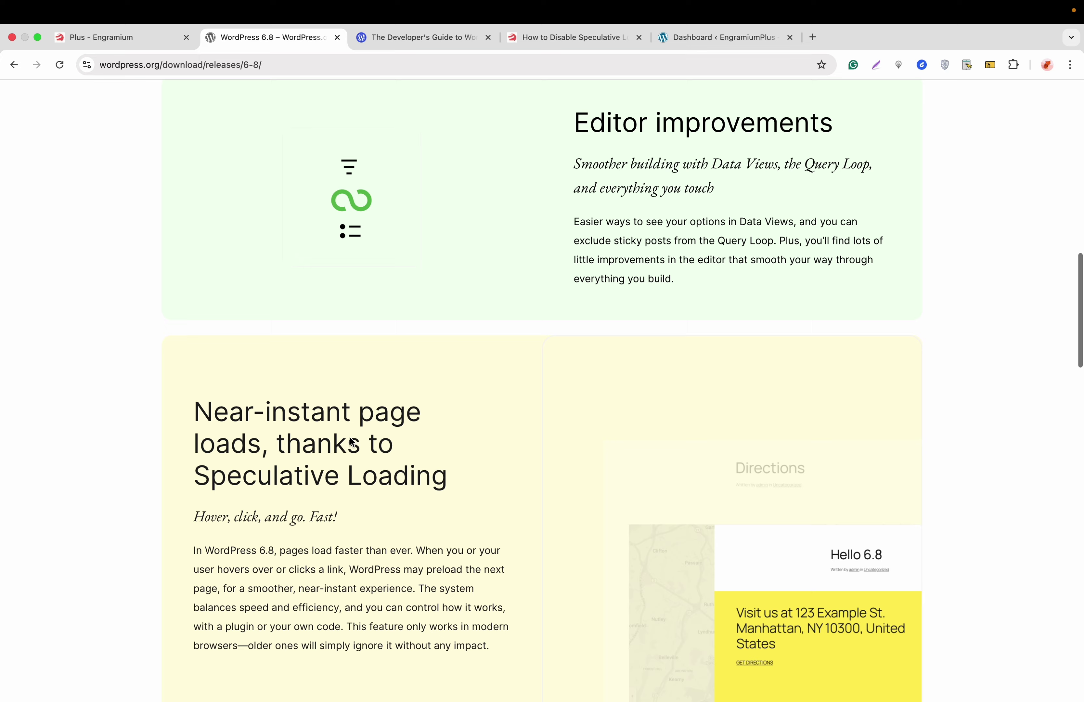
{"action": "scroll", "coordinate": [350, 438], "scroll_direction": "down", "scroll_amount": 5}
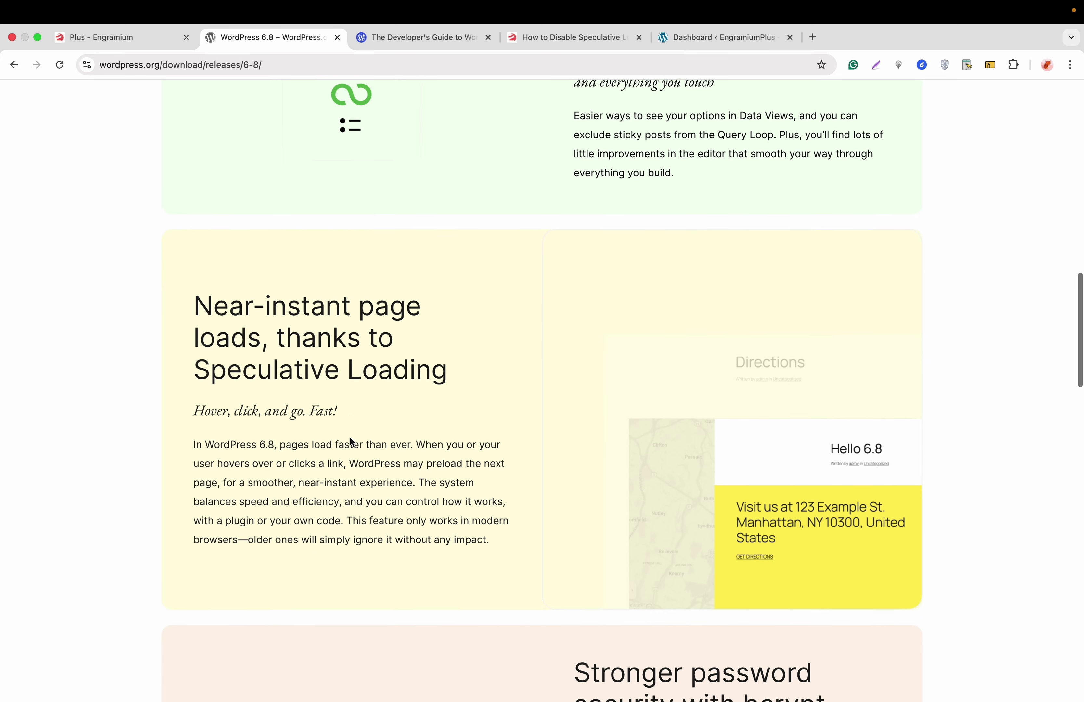
{"action": "double_click", "coordinate": [325, 367]}
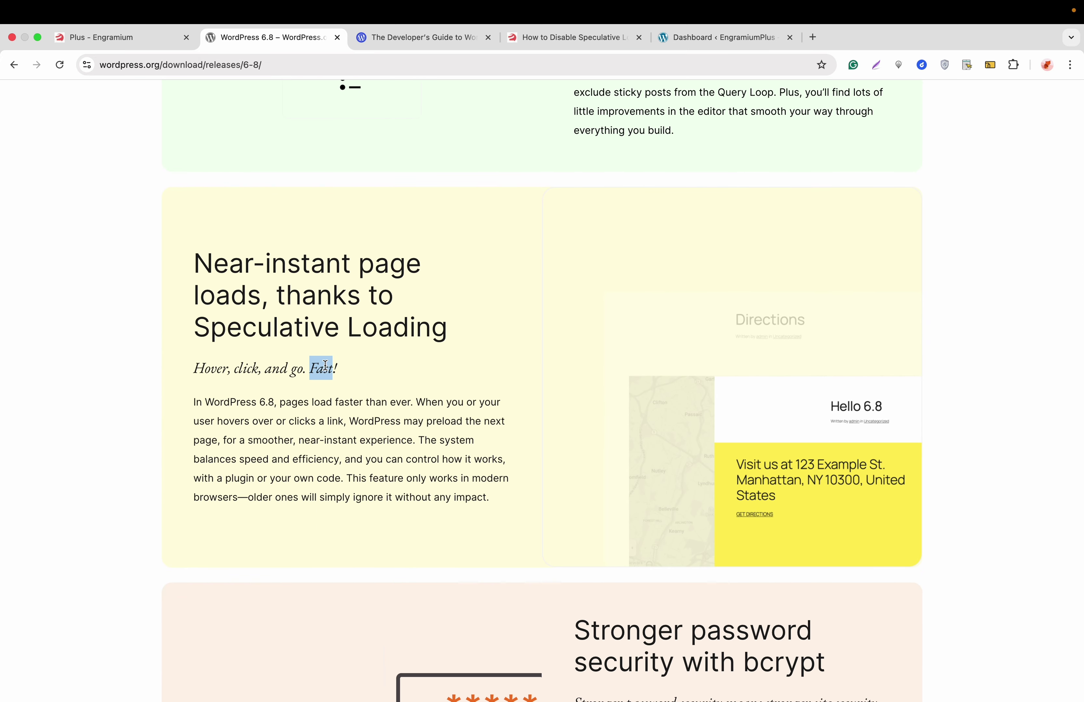
{"action": "scroll", "coordinate": [325, 364], "scroll_direction": "down", "scroll_amount": 2}
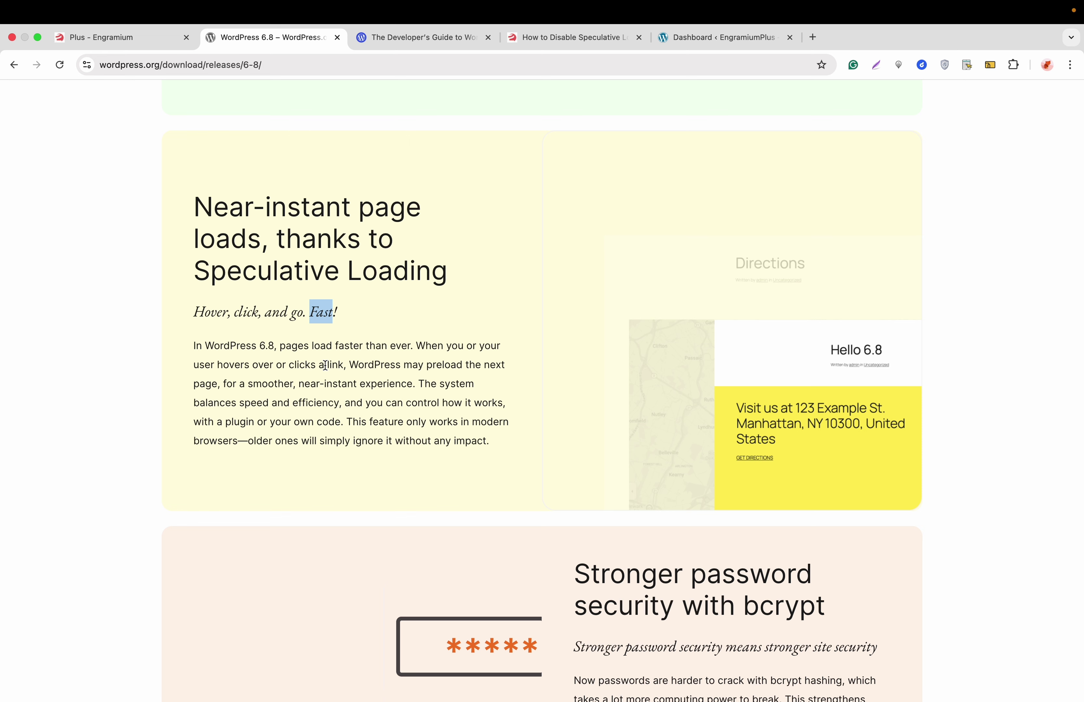
{"action": "scroll", "coordinate": [325, 365], "scroll_direction": "down", "scroll_amount": 1}
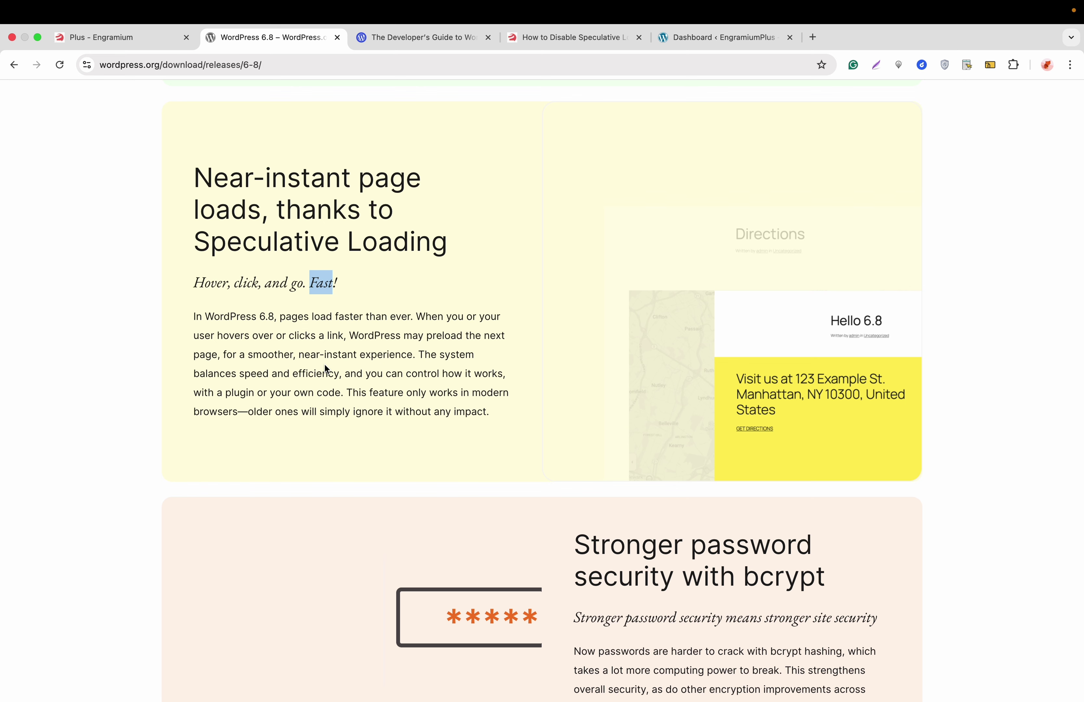
{"action": "scroll", "coordinate": [324, 365], "scroll_direction": "down", "scroll_amount": 1}
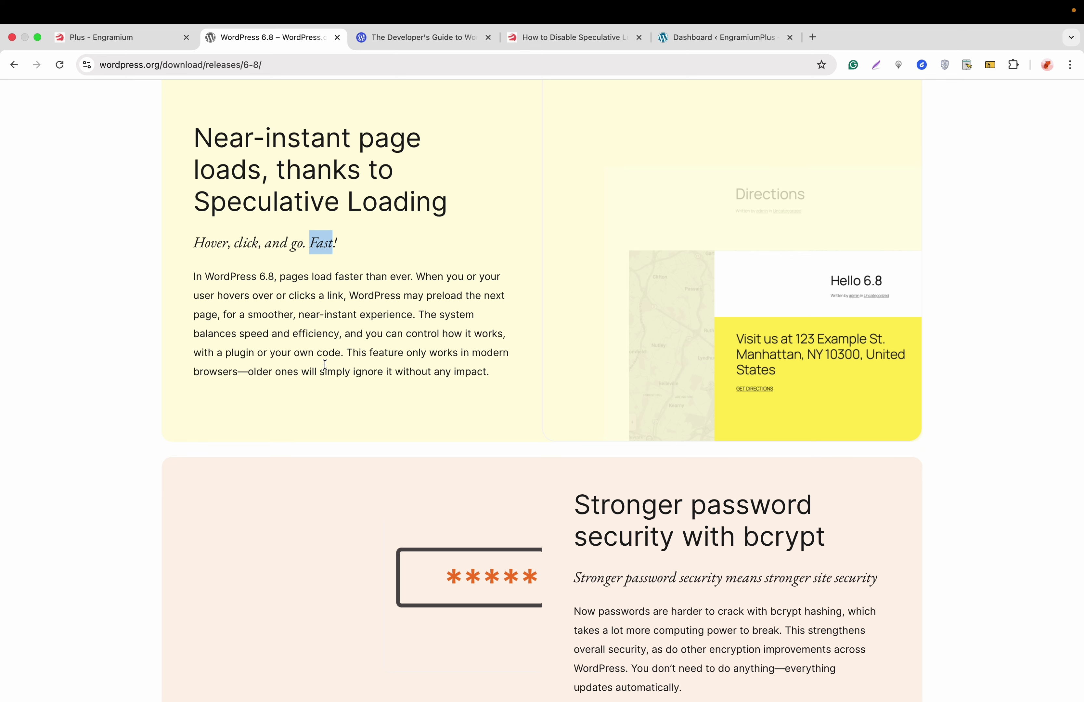
{"action": "scroll", "coordinate": [325, 364], "scroll_direction": "down", "scroll_amount": 1}
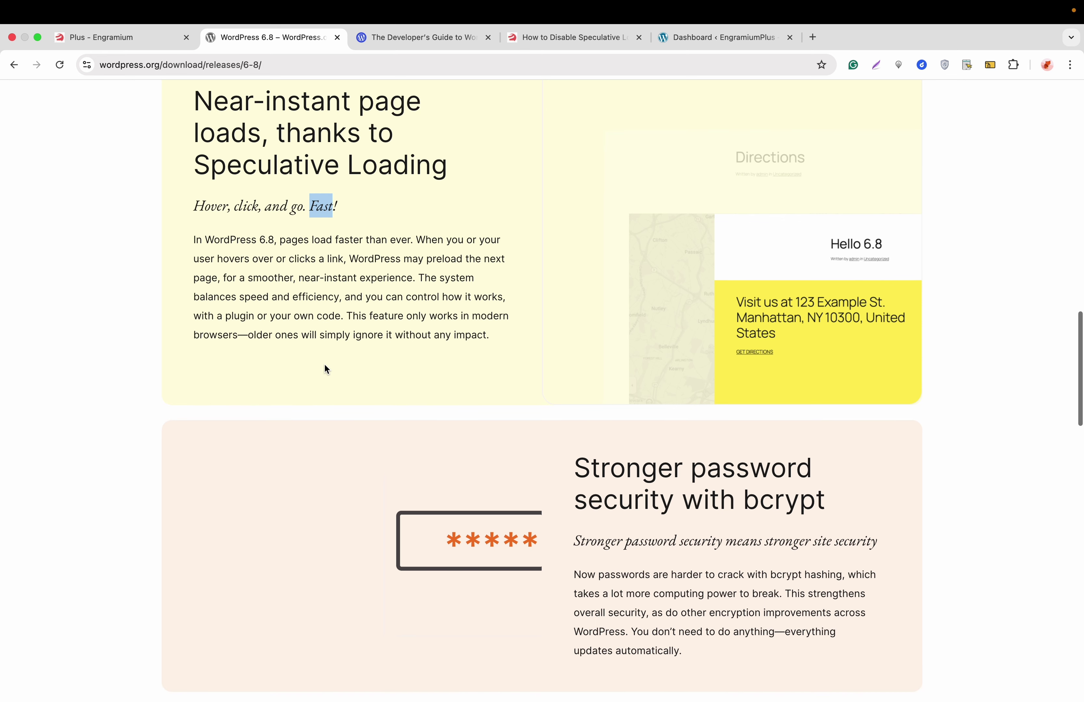
{"action": "scroll", "coordinate": [325, 365], "scroll_direction": "up", "scroll_amount": 1}
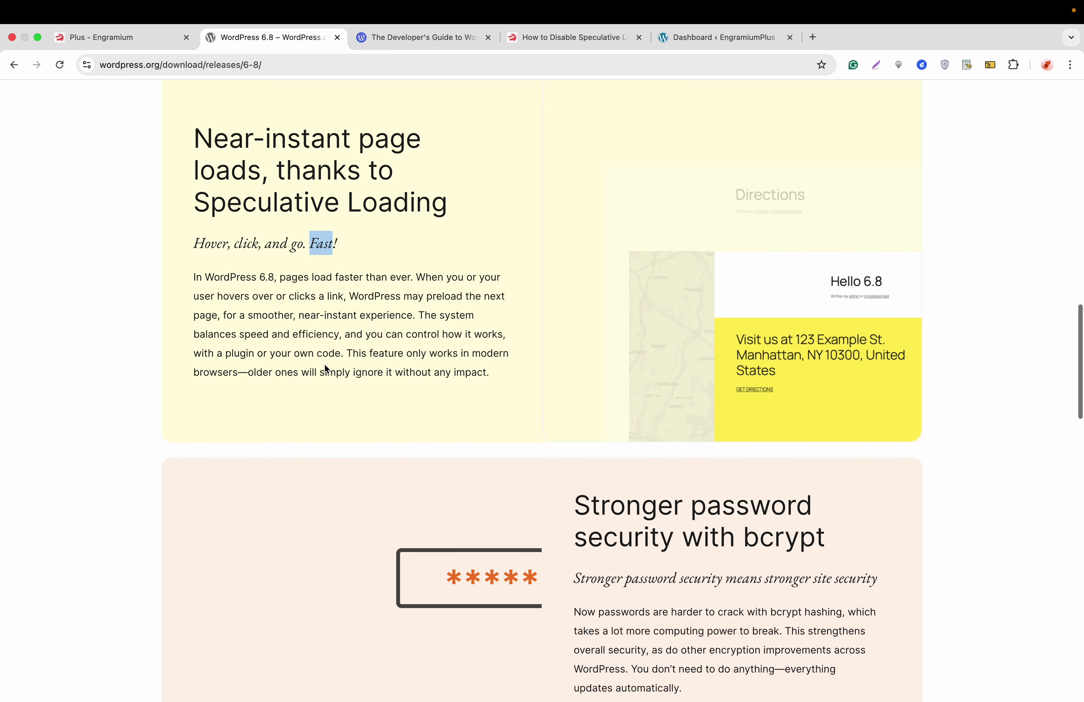
{"action": "scroll", "coordinate": [324, 364], "scroll_direction": "up", "scroll_amount": 1}
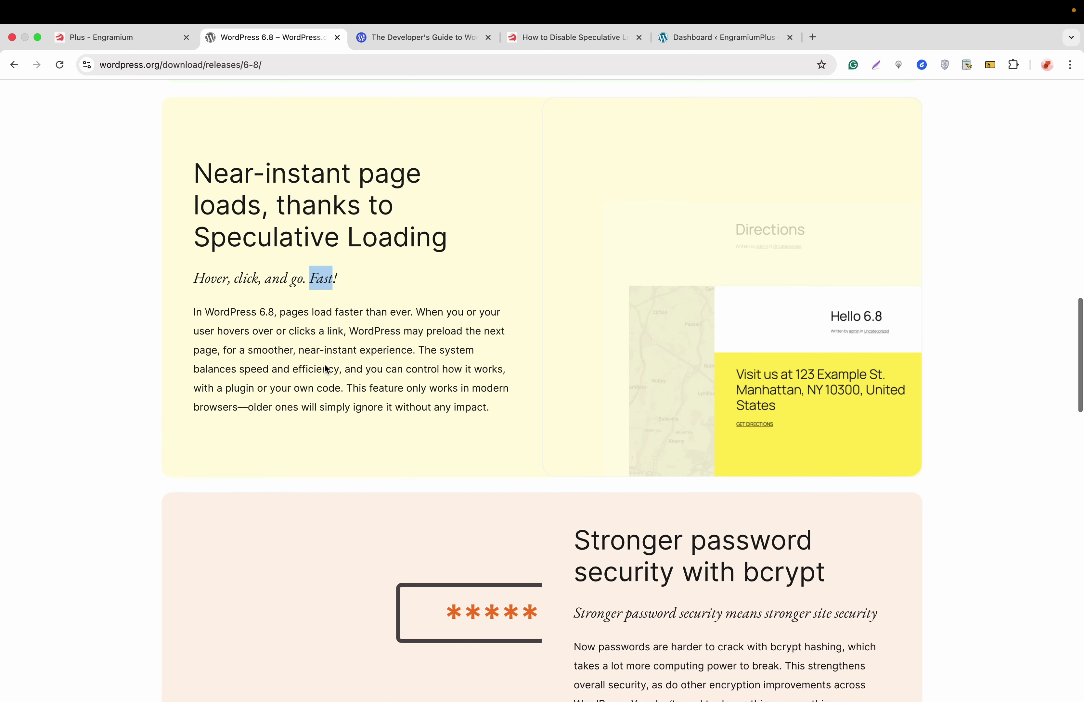
{"action": "scroll", "coordinate": [324, 363], "scroll_direction": "up", "scroll_amount": 1}
{"action": "scroll", "coordinate": [325, 368], "scroll_direction": "up", "scroll_amount": 1}
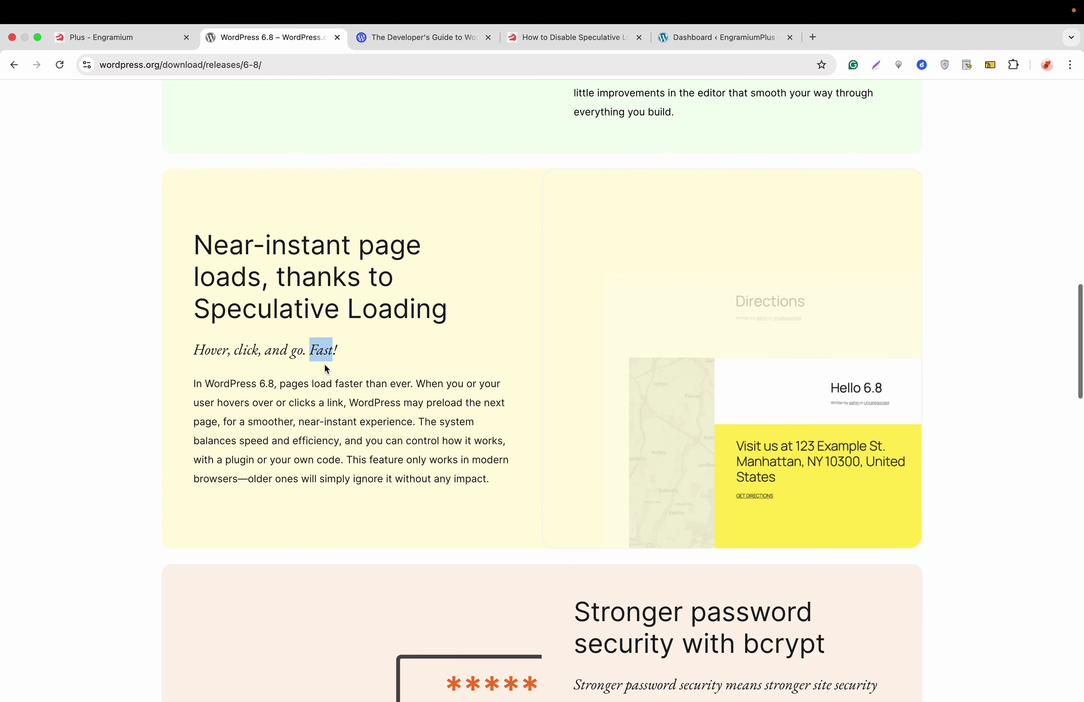
{"action": "scroll", "coordinate": [325, 363], "scroll_direction": "up", "scroll_amount": 5}
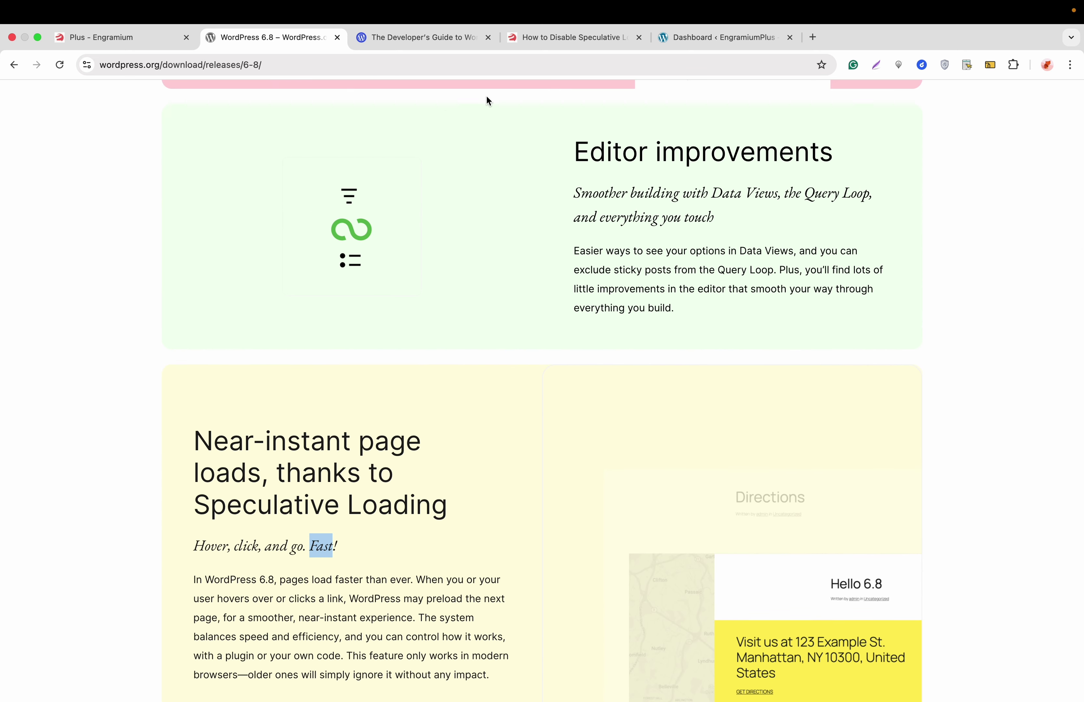
Open the Engramium article "How to Disable Speculative Loading in WordPress" and read its introduction
{"action": "left_click", "coordinate": [548, 35]}
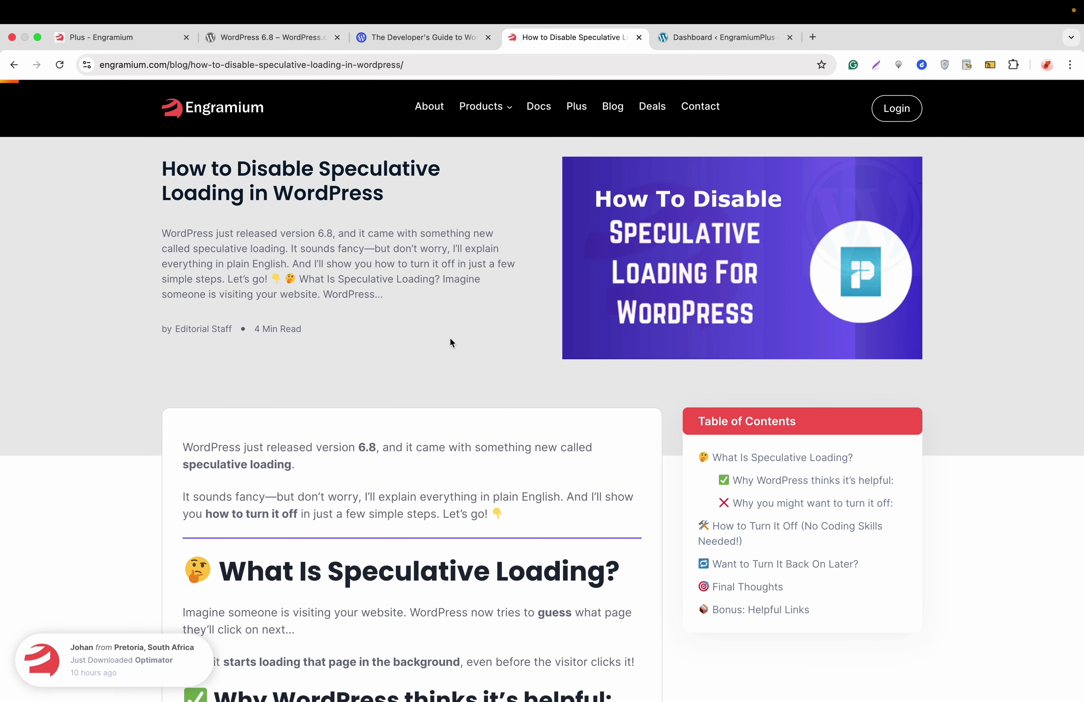
{"action": "scroll", "coordinate": [449, 341], "scroll_direction": "up", "scroll_amount": 1}
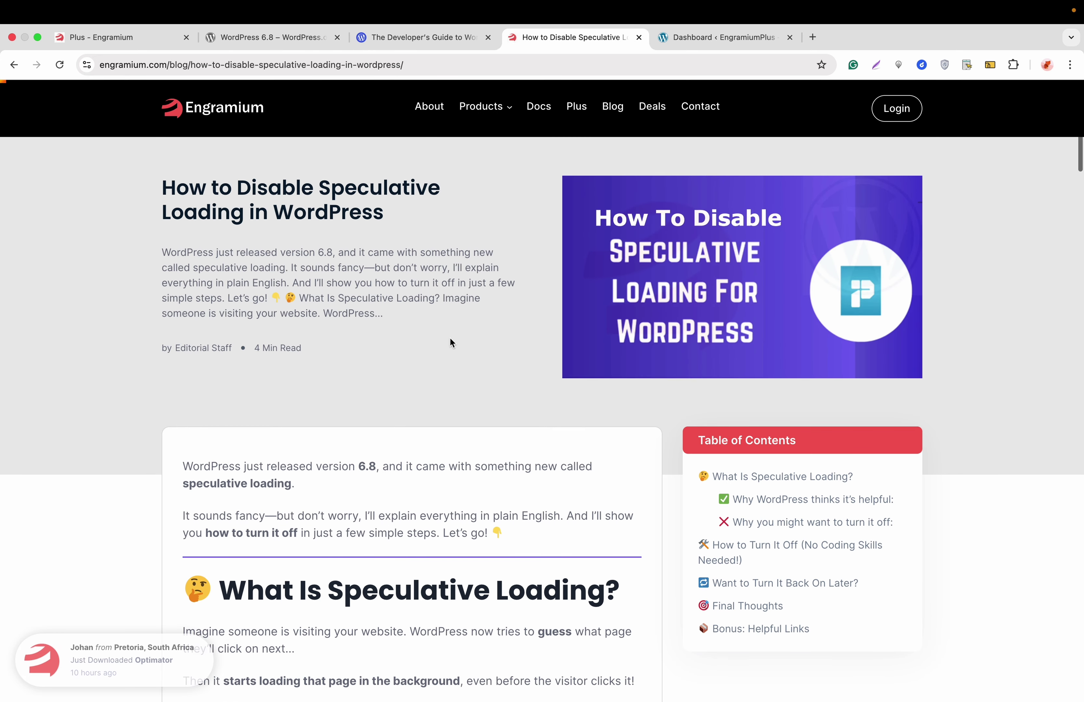
{"action": "scroll", "coordinate": [450, 342], "scroll_direction": "down", "scroll_amount": 2}
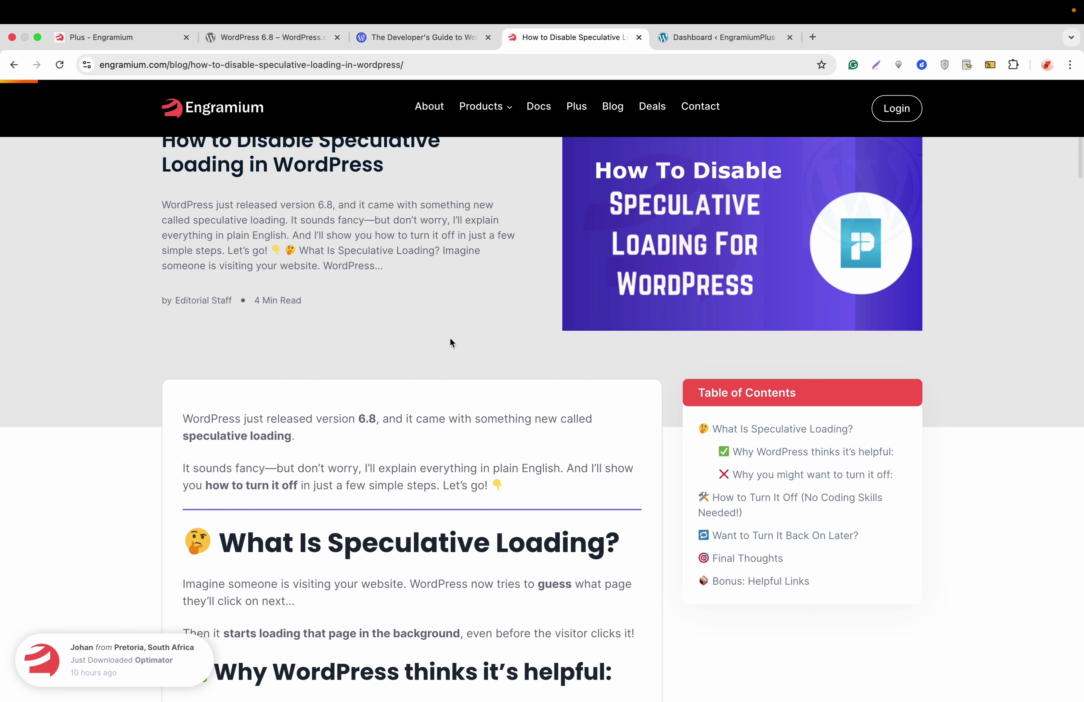
{"action": "scroll", "coordinate": [449, 342], "scroll_direction": "down", "scroll_amount": 2}
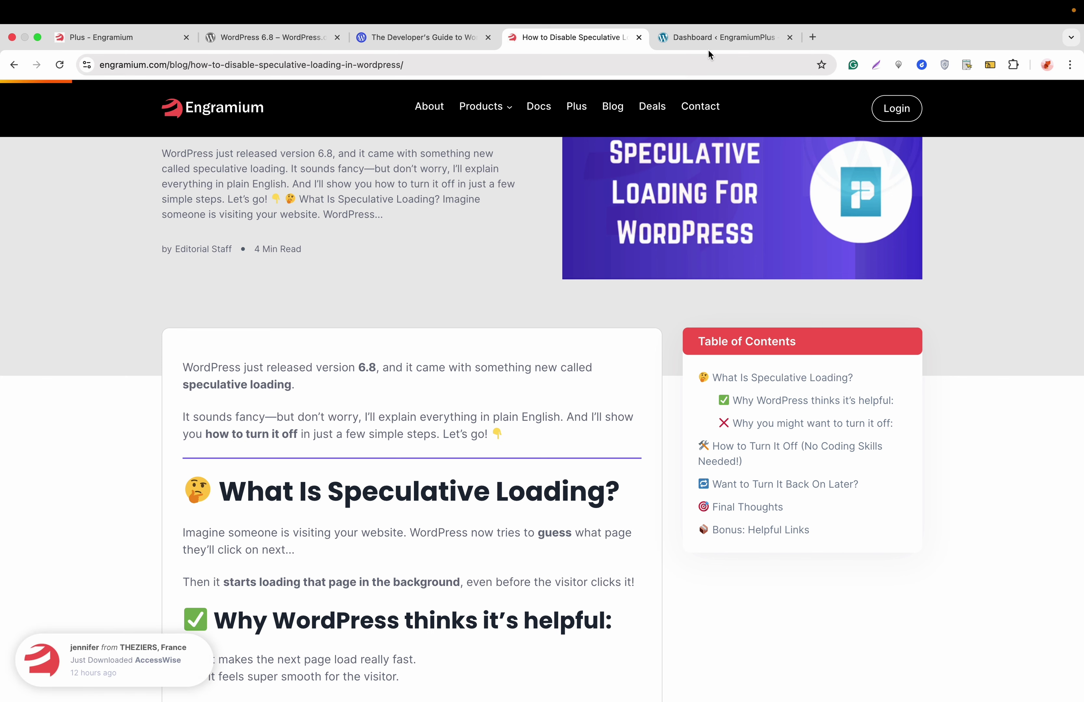
In the EngramiumPlus WordPress admin, create a new page titled "This is a test page"
{"action": "left_click", "coordinate": [708, 39]}
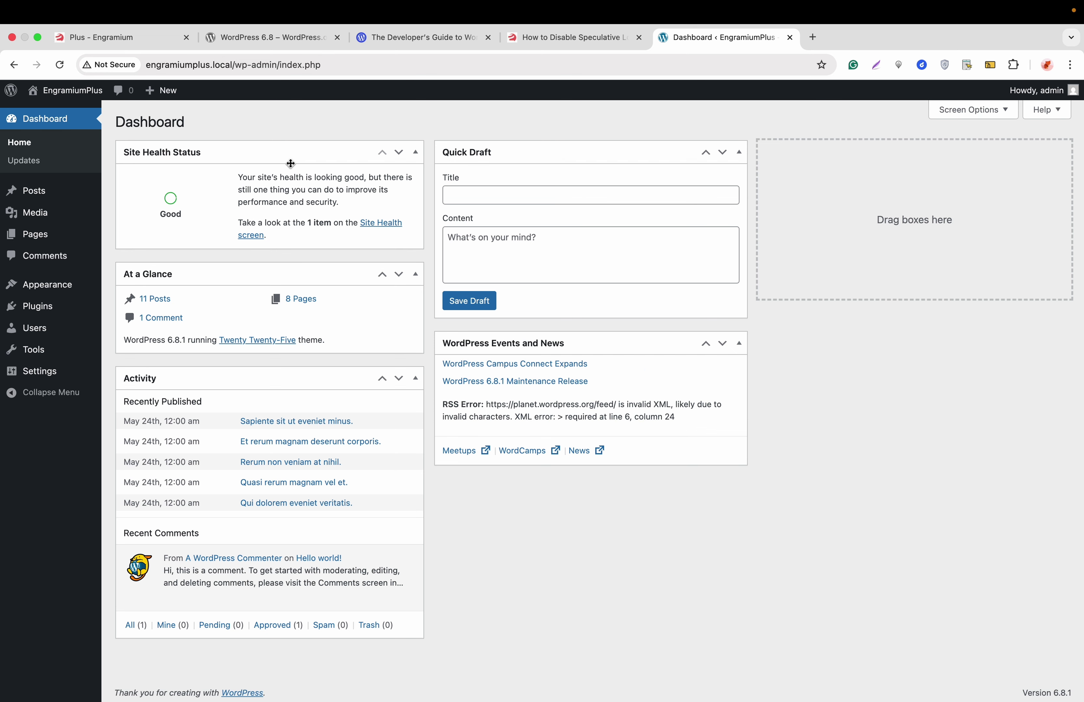
{"action": "mouse_move", "coordinate": [41, 235]}
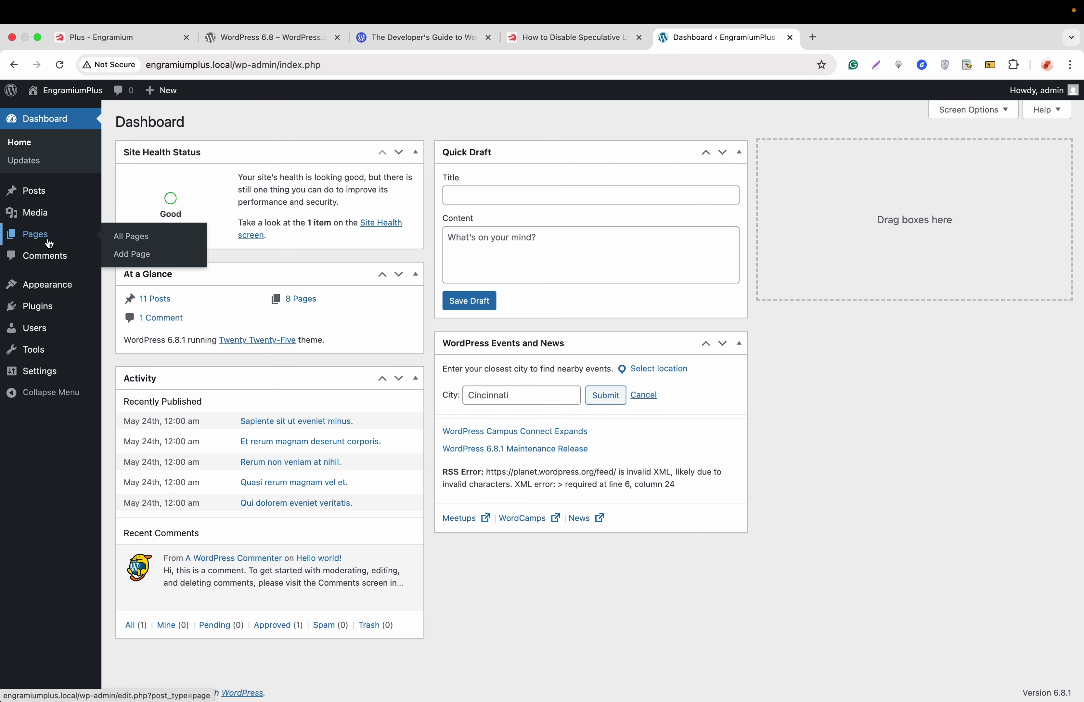
{"action": "left_click", "coordinate": [129, 259]}
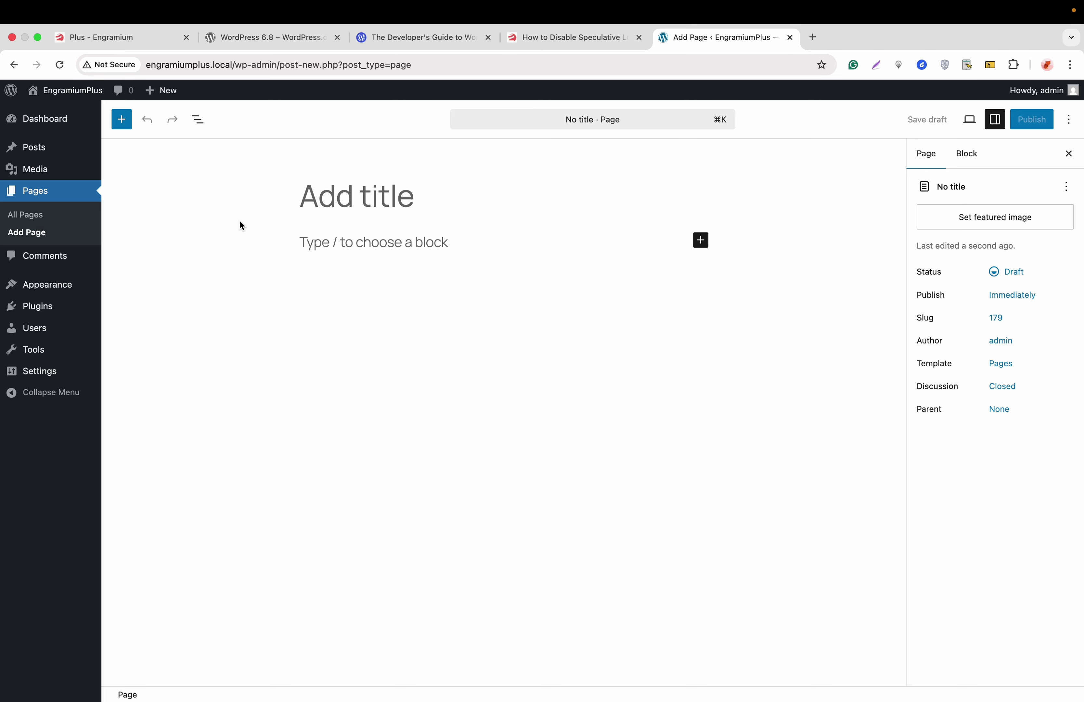
{"action": "type", "text": "This is a"}
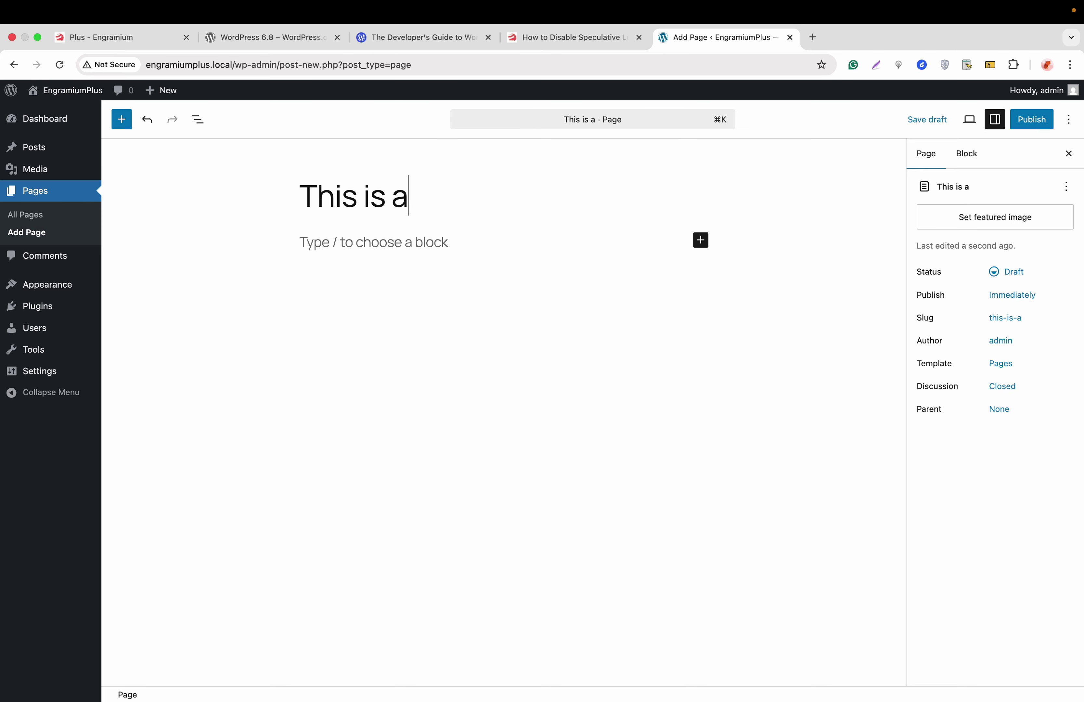
{"action": "type", "text": " test page"}
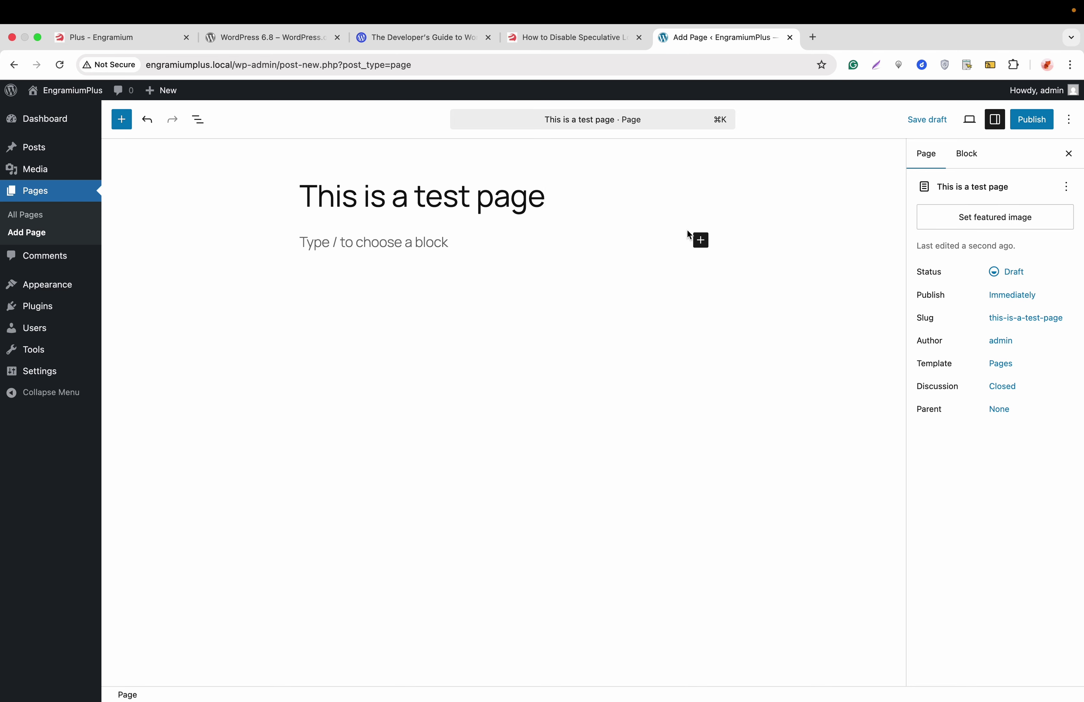
Insert a Query Loop block below the title using the "Image at left" pattern, and show the page's block list
{"action": "left_click", "coordinate": [701, 240]}
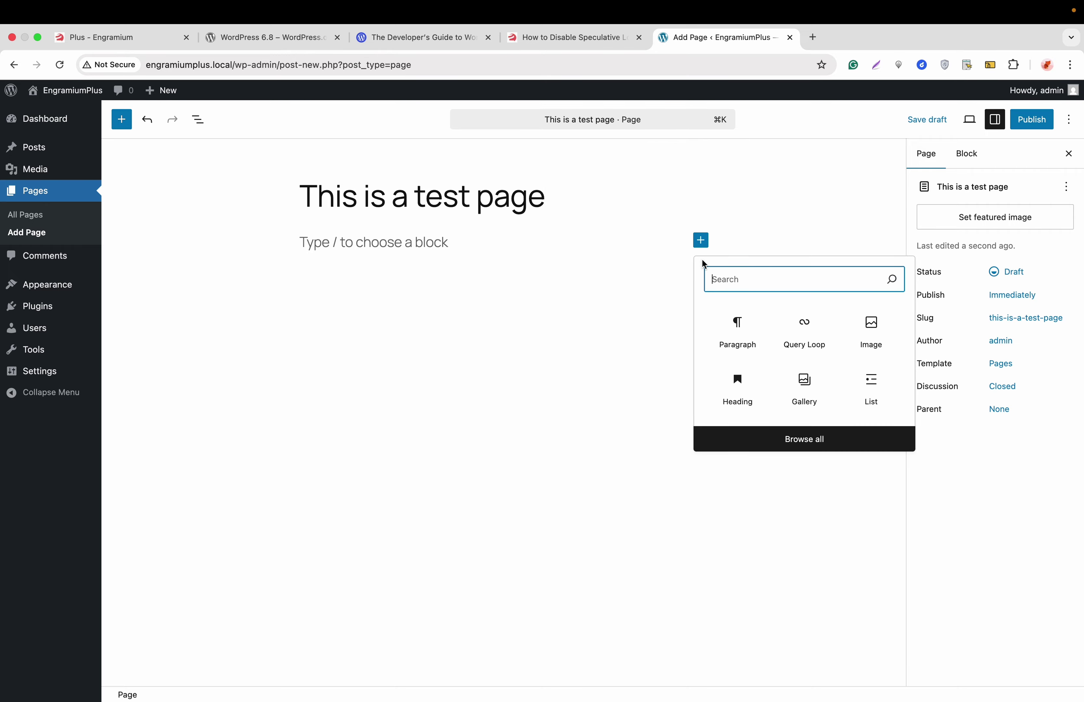
{"action": "left_click", "coordinate": [809, 331]}
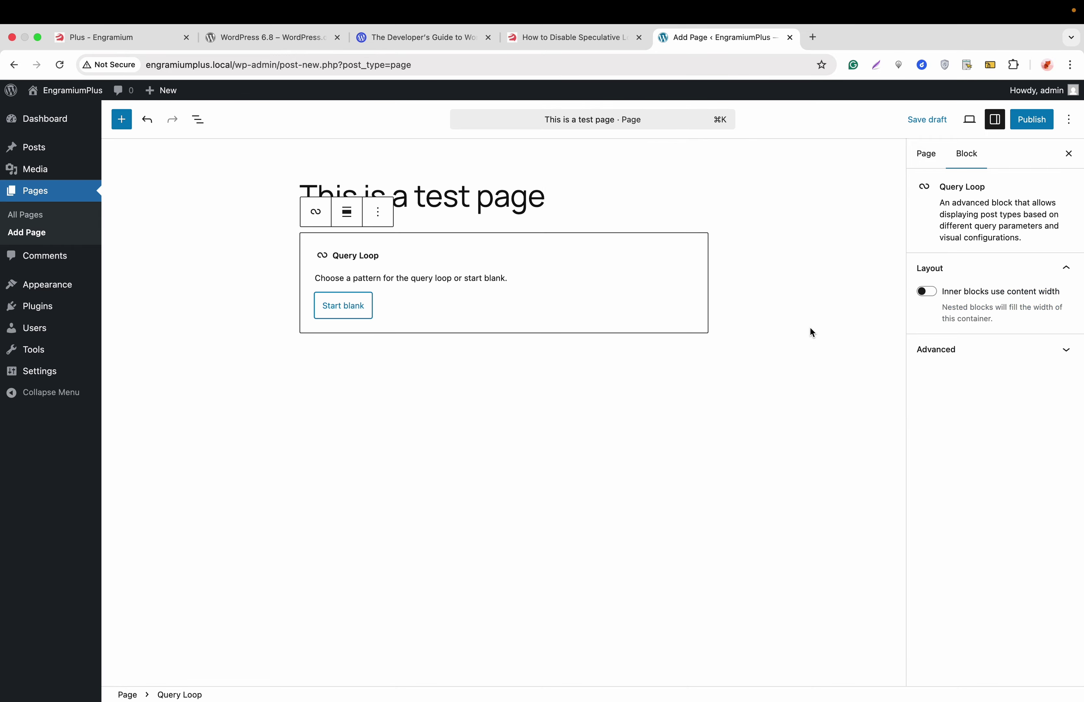
{"action": "left_click", "coordinate": [335, 305]}
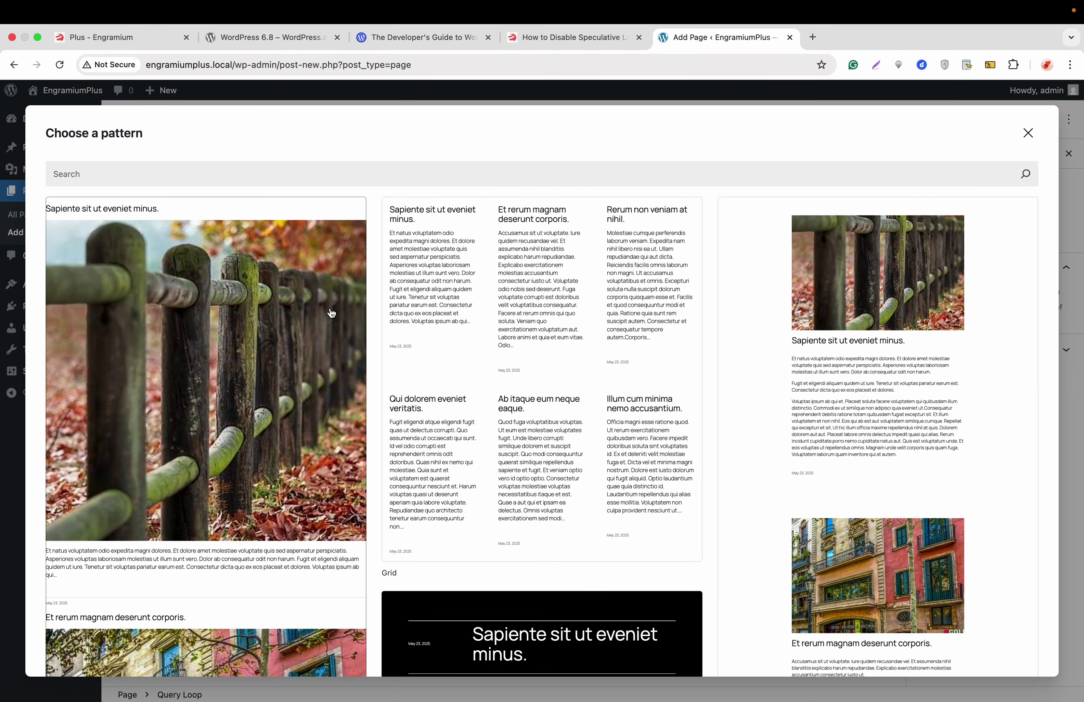
{"action": "scroll", "coordinate": [332, 313], "scroll_direction": "down", "scroll_amount": 10}
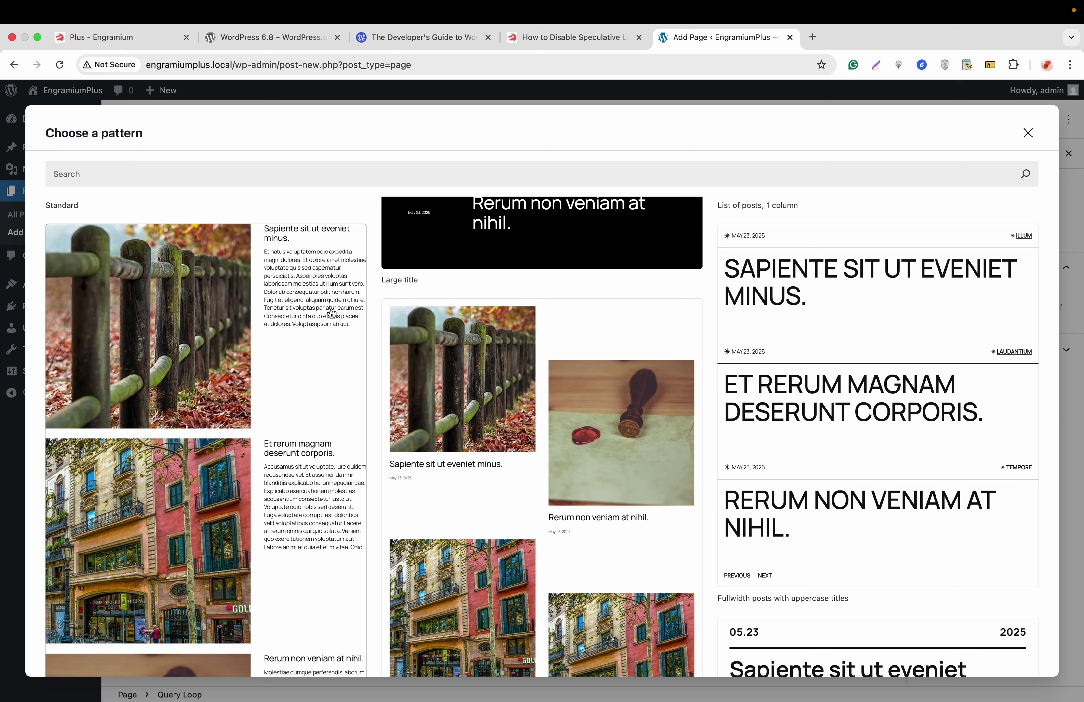
{"action": "left_click", "coordinate": [331, 313]}
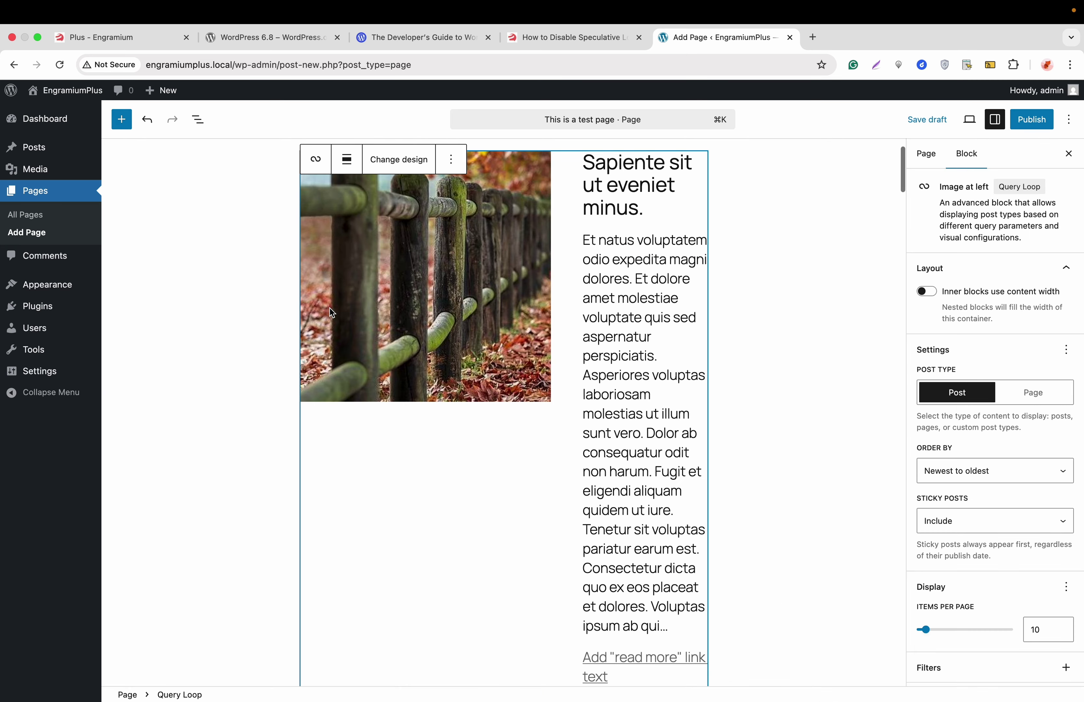
{"action": "left_click", "coordinate": [206, 125]}
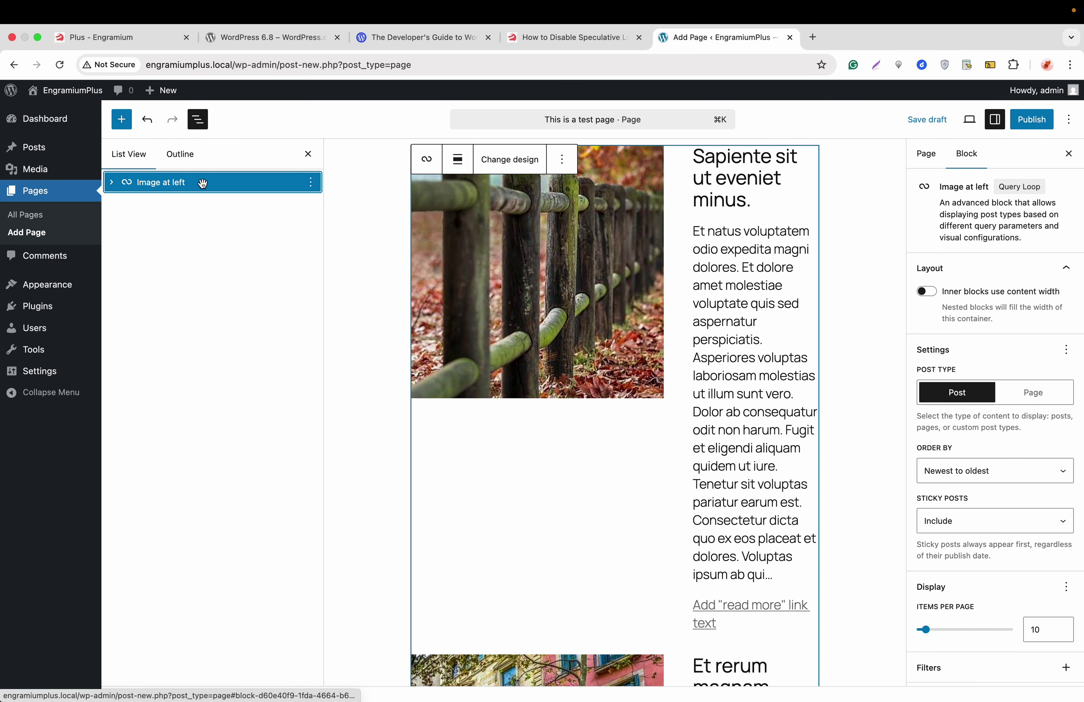
Try the Ignore and Exclude options for the Query Loop's sticky posts
{"action": "scroll", "coordinate": [996, 436], "scroll_direction": "down", "scroll_amount": 2}
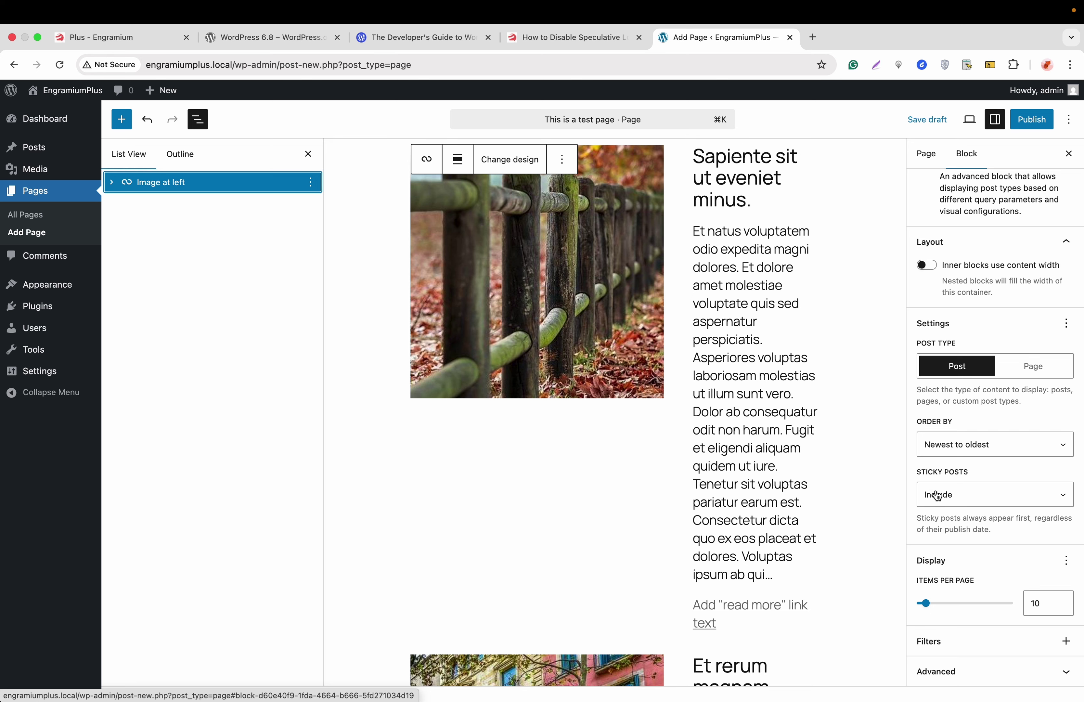
{"action": "left_click", "coordinate": [962, 491]}
{"action": "left_click", "coordinate": [960, 508]}
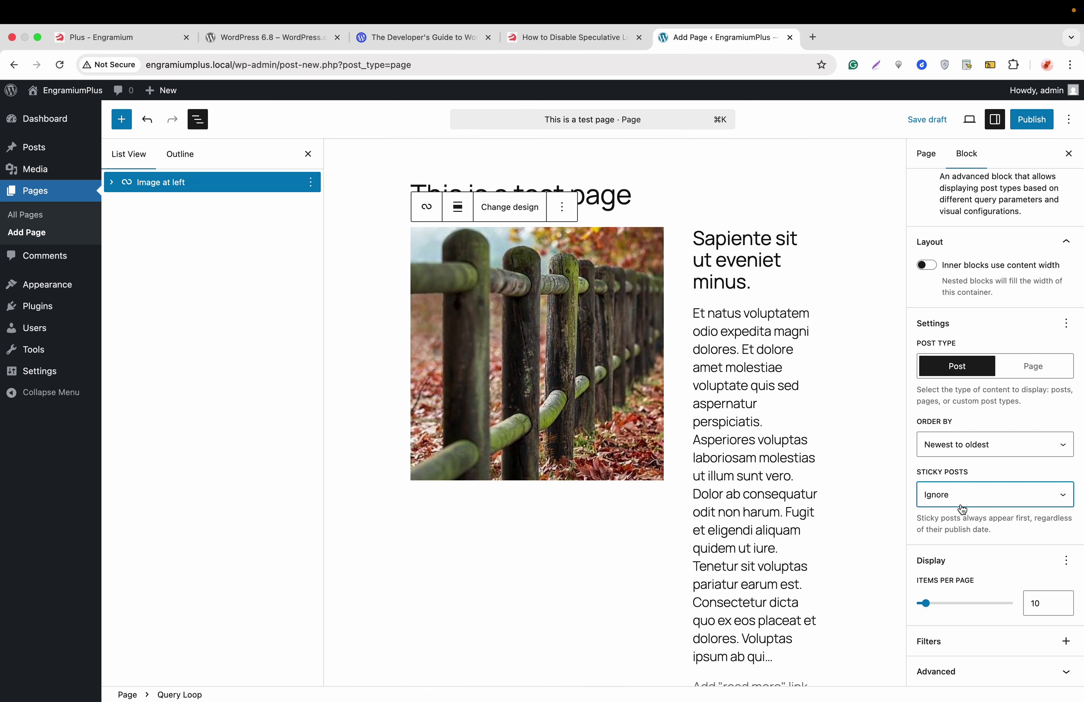
{"action": "left_click", "coordinate": [971, 501]}
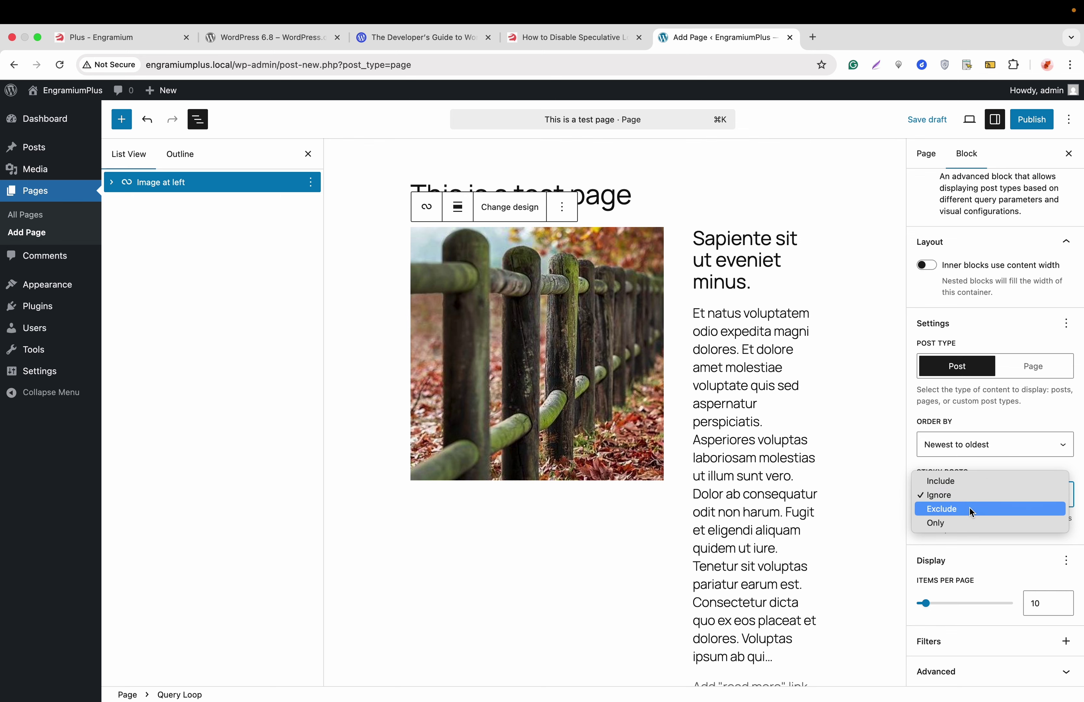
{"action": "left_click", "coordinate": [972, 510]}
Set the Query Loop's sticky posts option to Only and review the posts in the block
{"action": "left_click", "coordinate": [971, 499]}
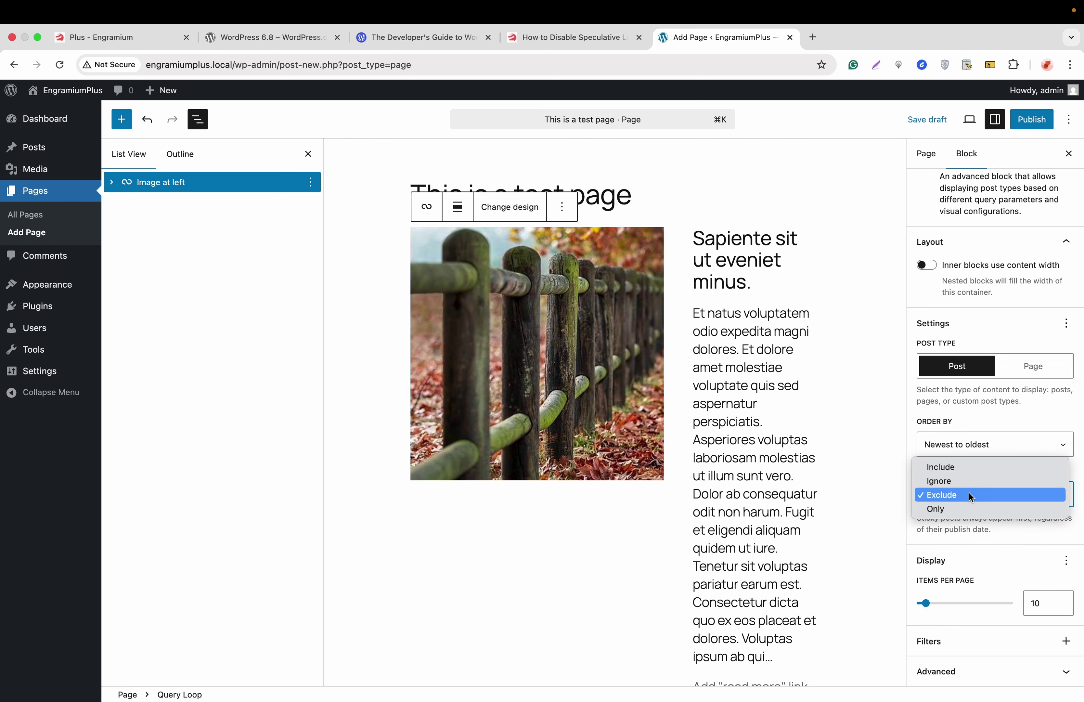
{"action": "left_click", "coordinate": [971, 509]}
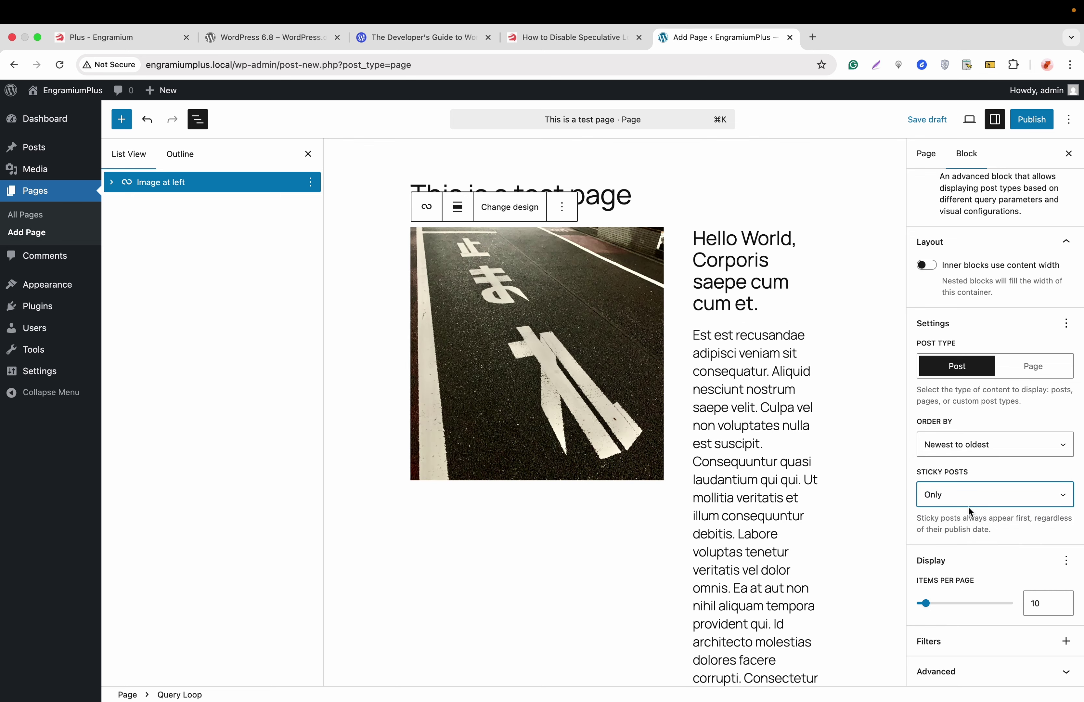
{"action": "scroll", "coordinate": [754, 401], "scroll_direction": "down", "scroll_amount": 10}
{"action": "scroll", "coordinate": [754, 403], "scroll_direction": "up", "scroll_amount": 5}
{"action": "scroll", "coordinate": [755, 402], "scroll_direction": "down", "scroll_amount": 3}
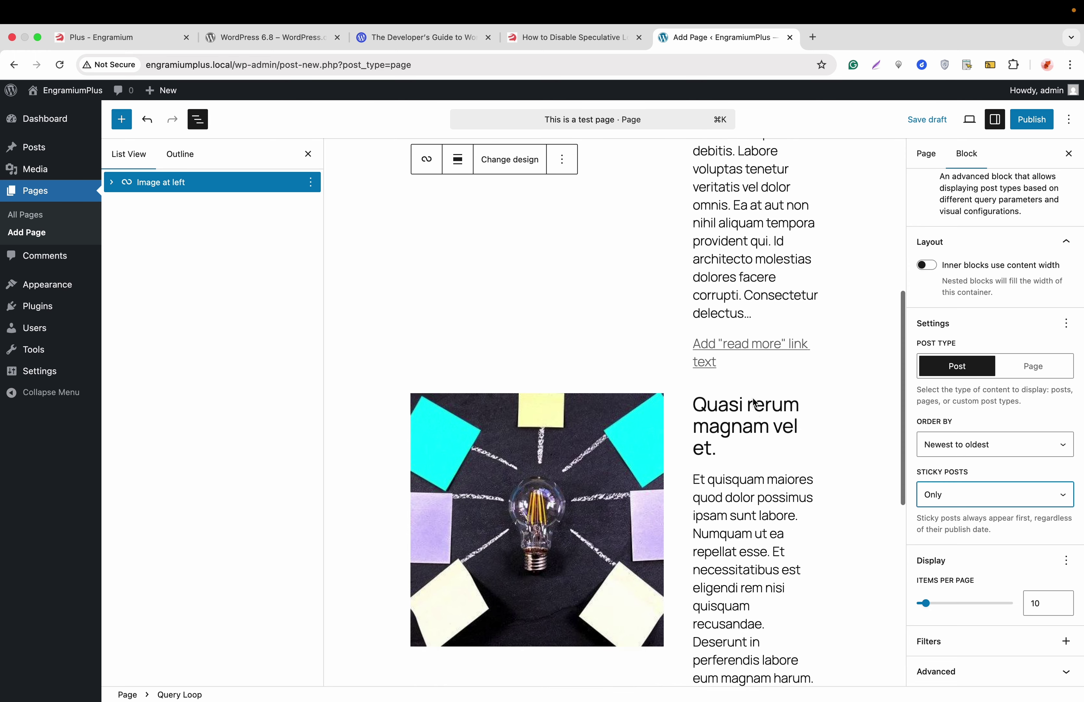
{"action": "scroll", "coordinate": [755, 402], "scroll_direction": "up", "scroll_amount": 6}
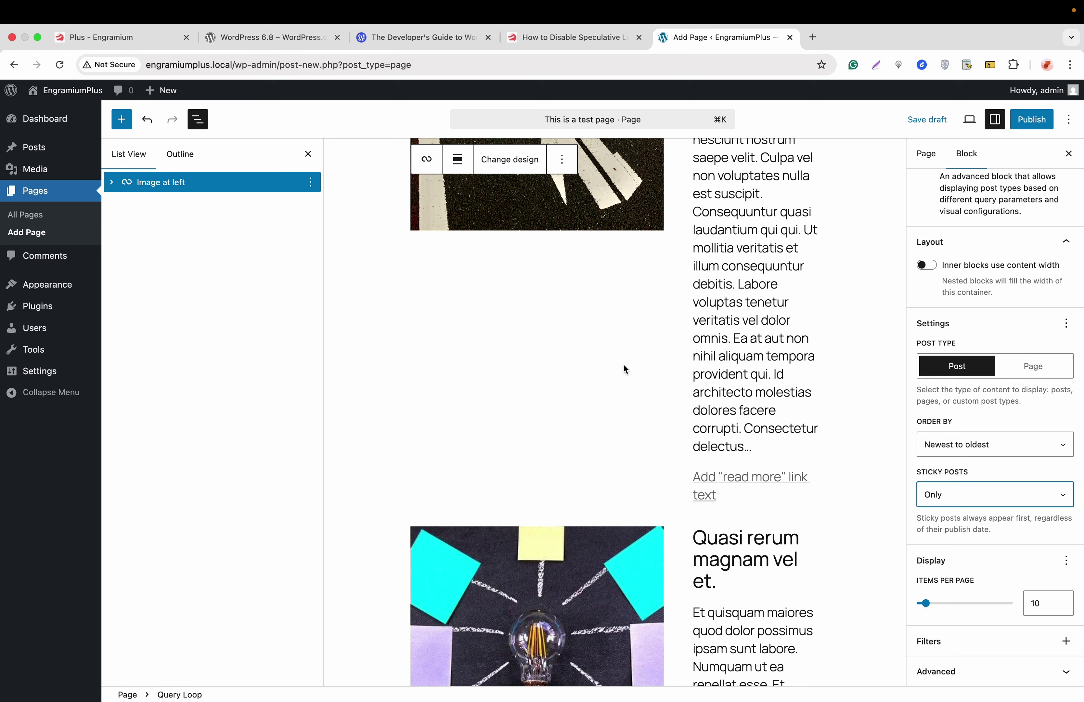
Save the page draft and insert a Query Total block after the Post Template inside the Query Loop
{"action": "key", "text": "super+s"}
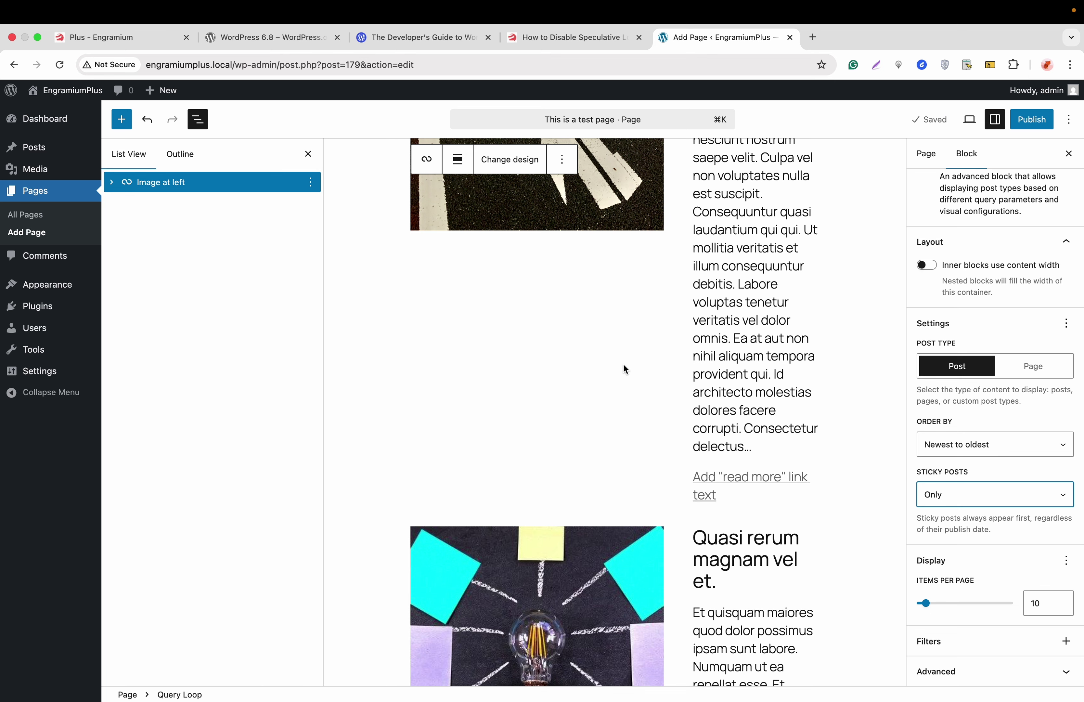
{"action": "scroll", "coordinate": [624, 368], "scroll_direction": "up", "scroll_amount": 5}
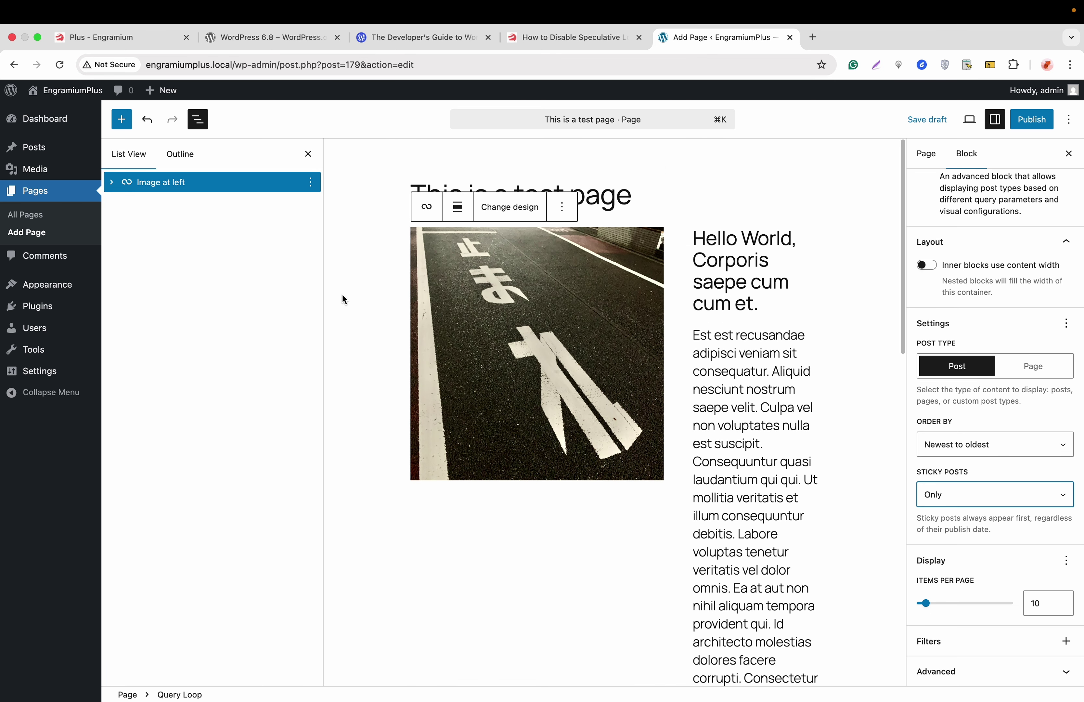
{"action": "left_click", "coordinate": [117, 188]}
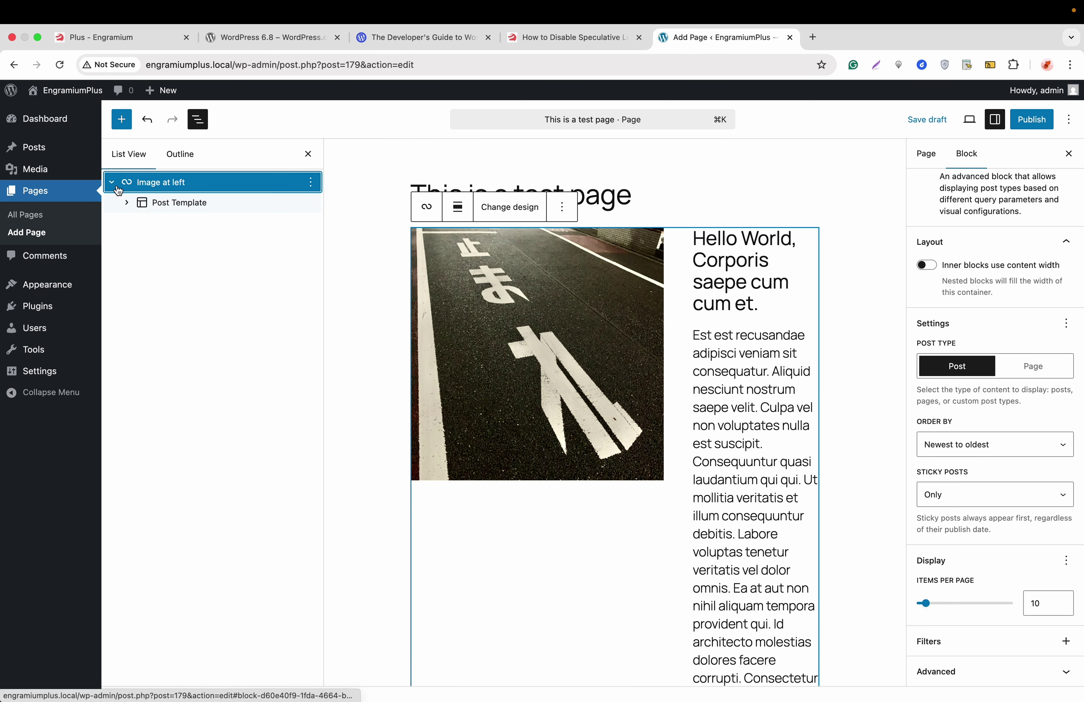
{"action": "left_click", "coordinate": [177, 204]}
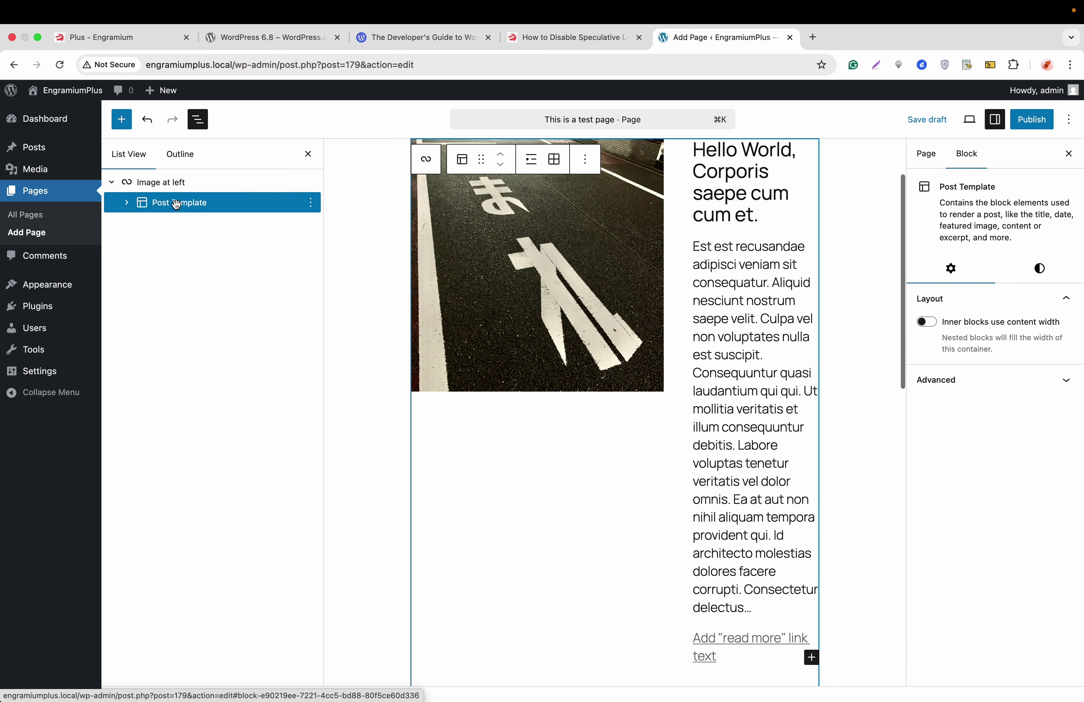
{"action": "left_click", "coordinate": [128, 128]}
{"action": "left_click", "coordinate": [175, 182]}
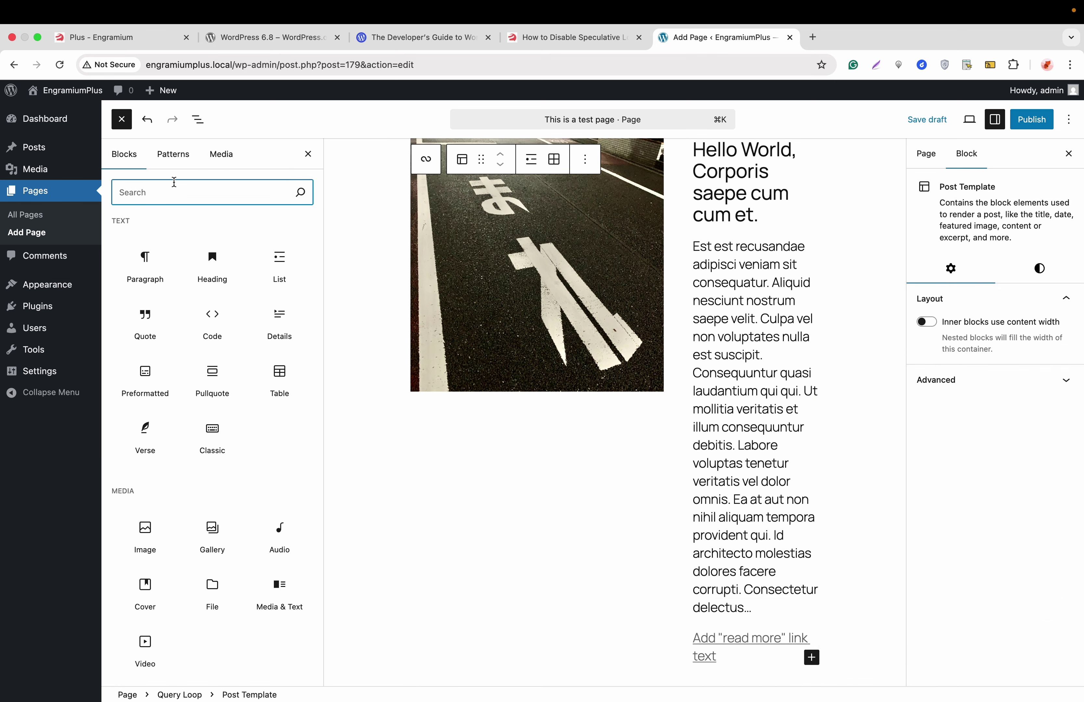
{"action": "type", "text": "query"}
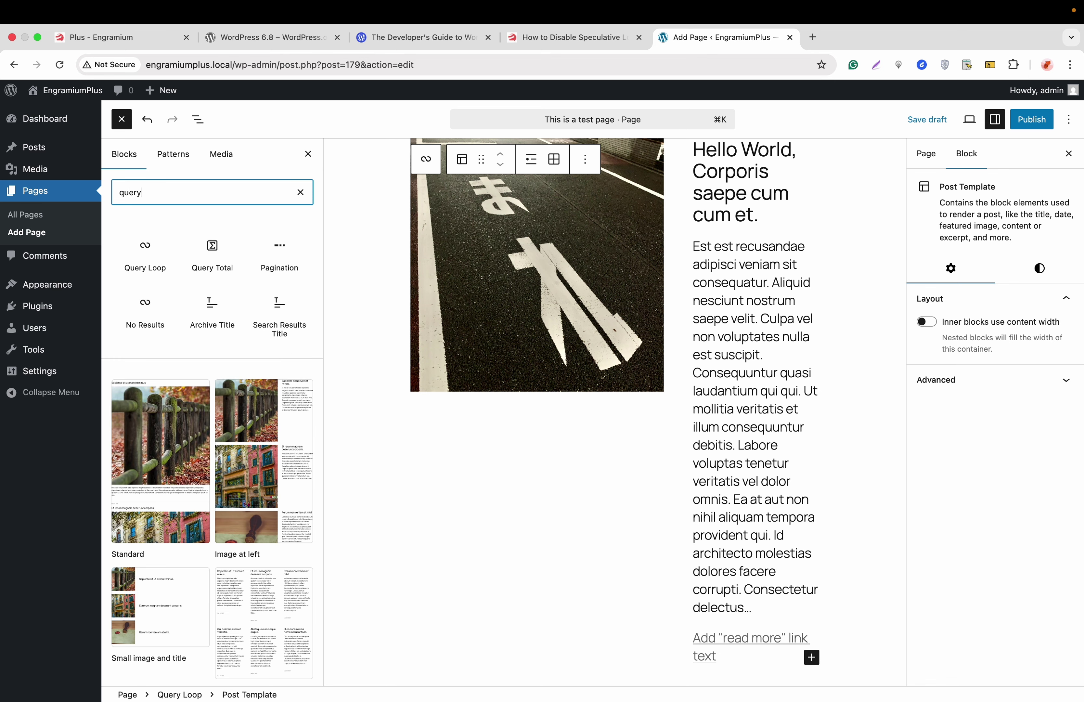
{"action": "left_click", "coordinate": [212, 253]}
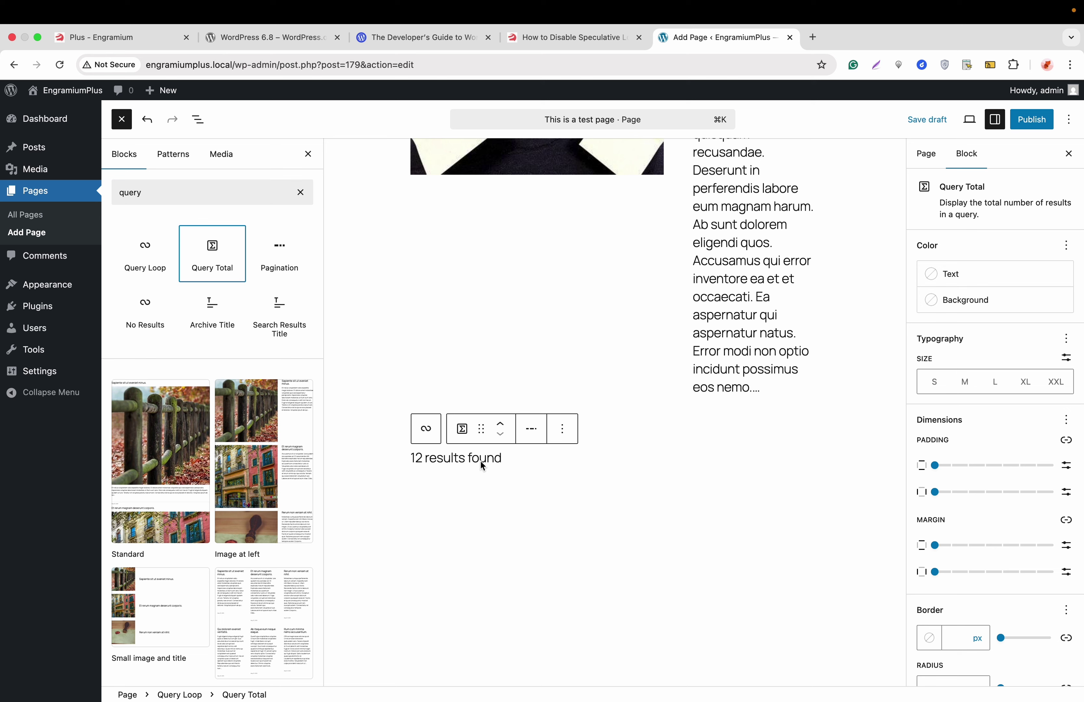
{"action": "left_click", "coordinate": [301, 194]}
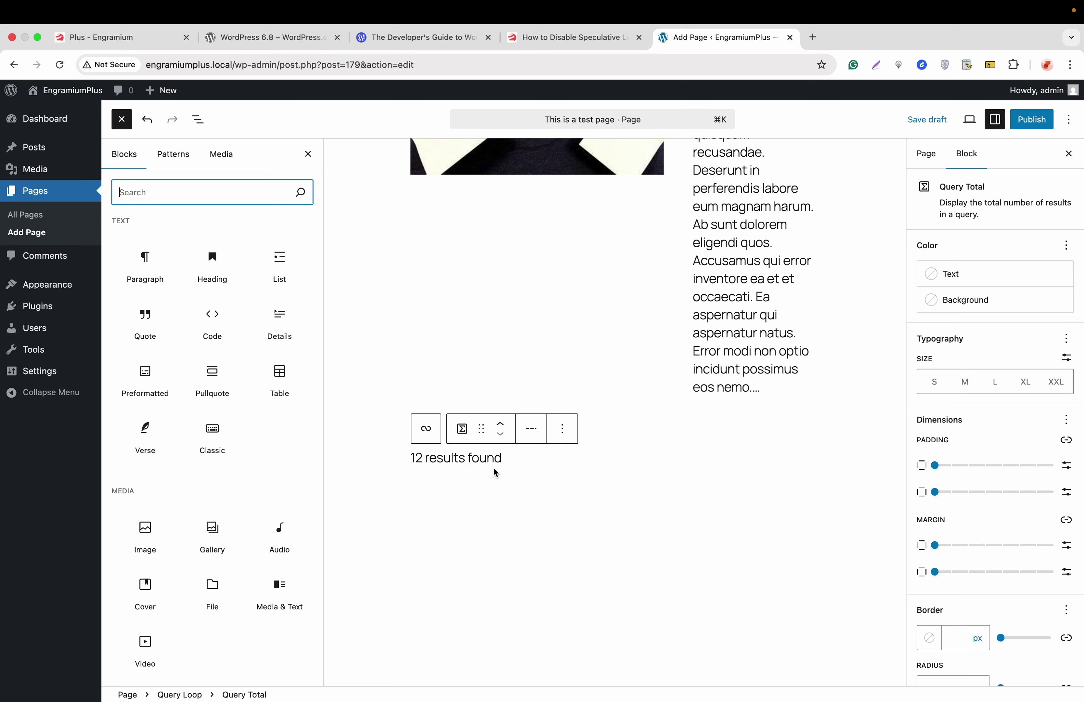
{"action": "left_click", "coordinate": [307, 157]}
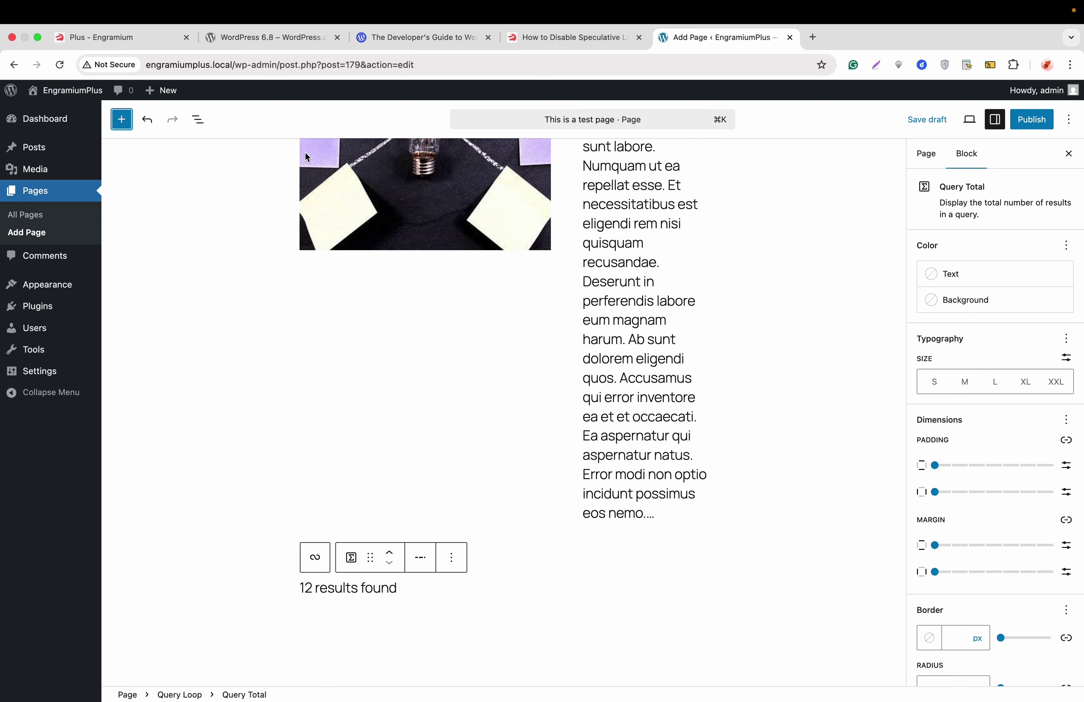
With the whole "Image at left" Query Loop selected, search the block library for "query to"
{"action": "left_click", "coordinate": [202, 119]}
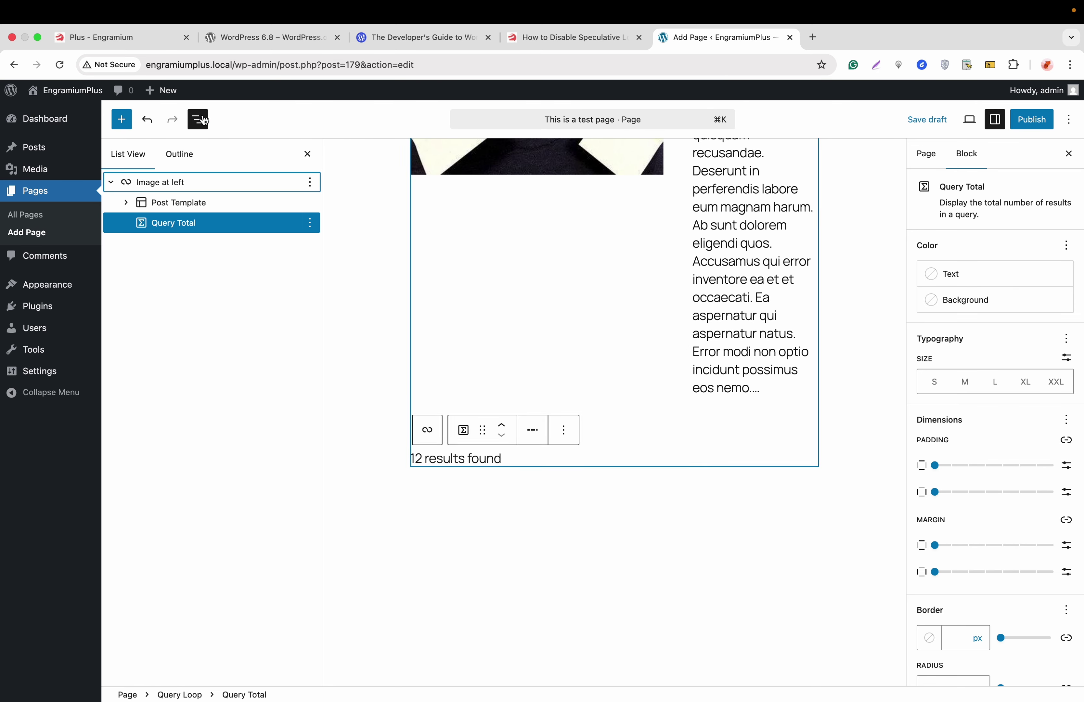
{"action": "left_click", "coordinate": [142, 183]}
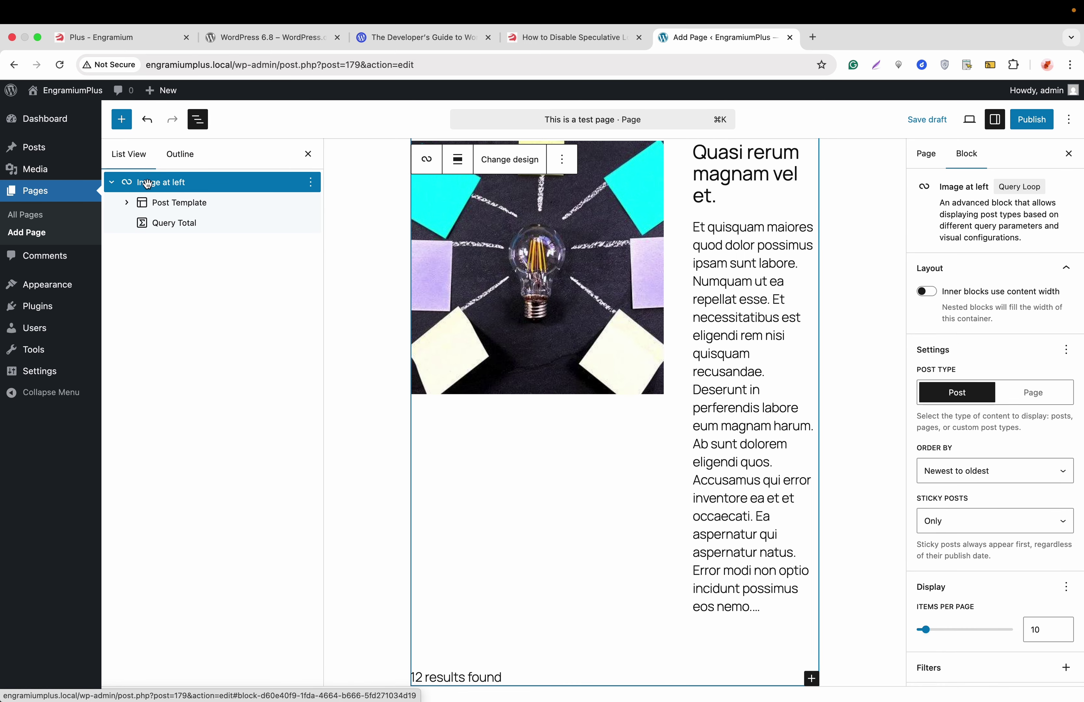
{"action": "left_click", "coordinate": [121, 119]}
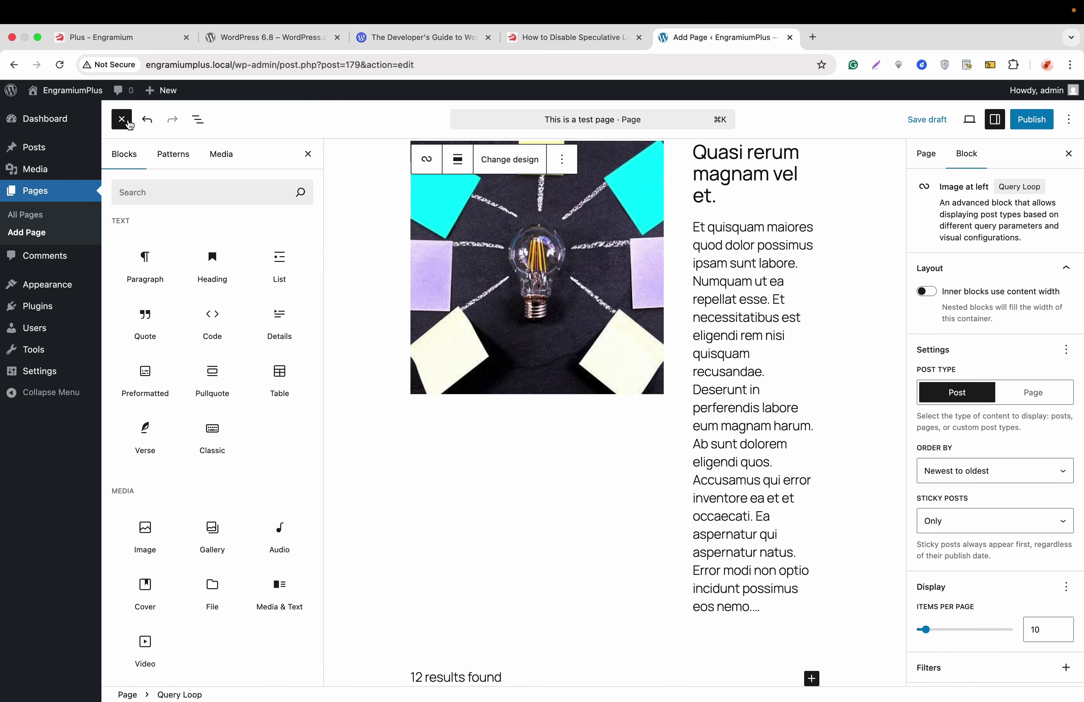
{"action": "left_click", "coordinate": [155, 184]}
{"action": "type", "text": "query to"}
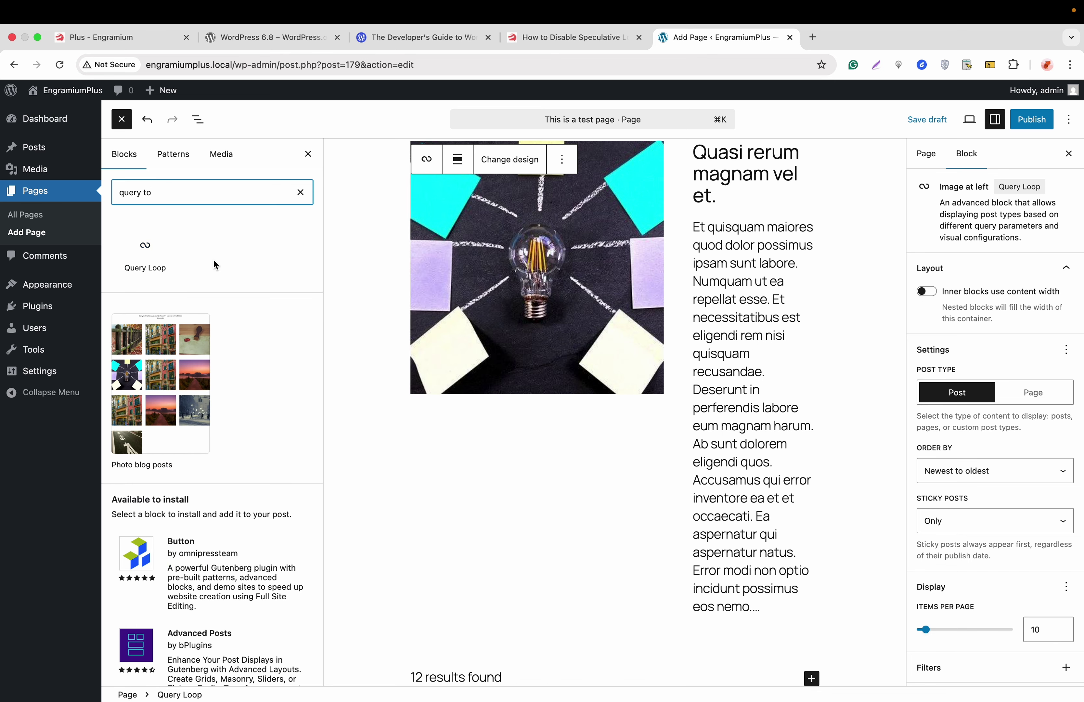
{"action": "left_click", "coordinate": [308, 155]}
Select the Query Loop's Post Template, search the block library for "query to" and insert another Query Total block after it
{"action": "left_click", "coordinate": [197, 119]}
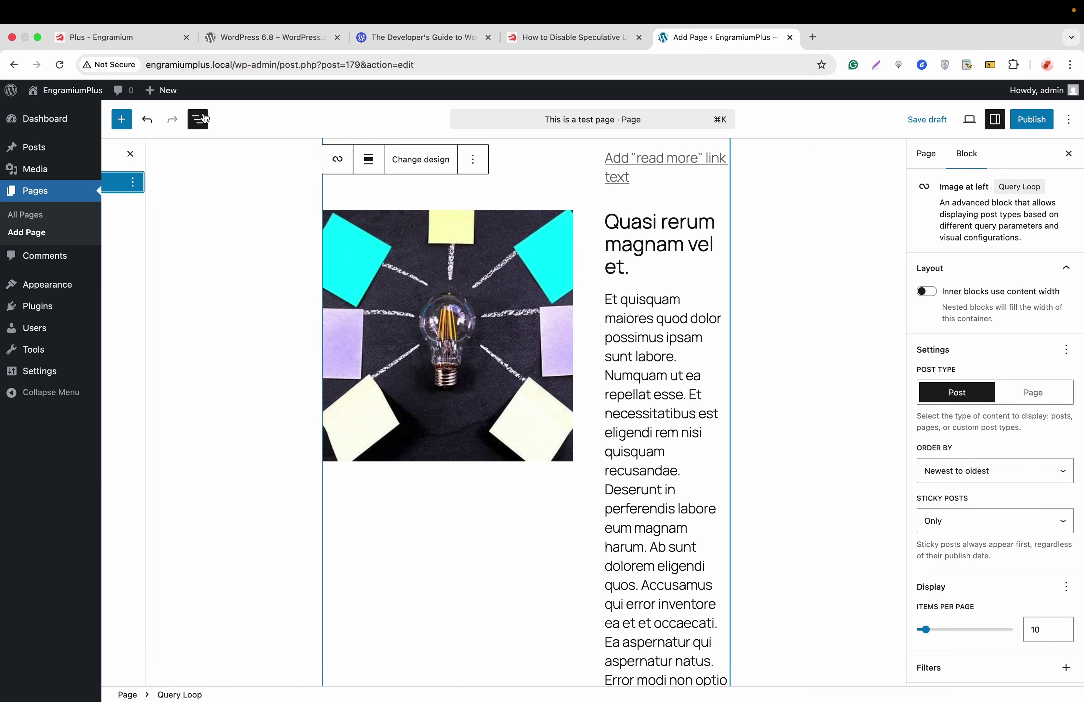
{"action": "left_click", "coordinate": [111, 183]}
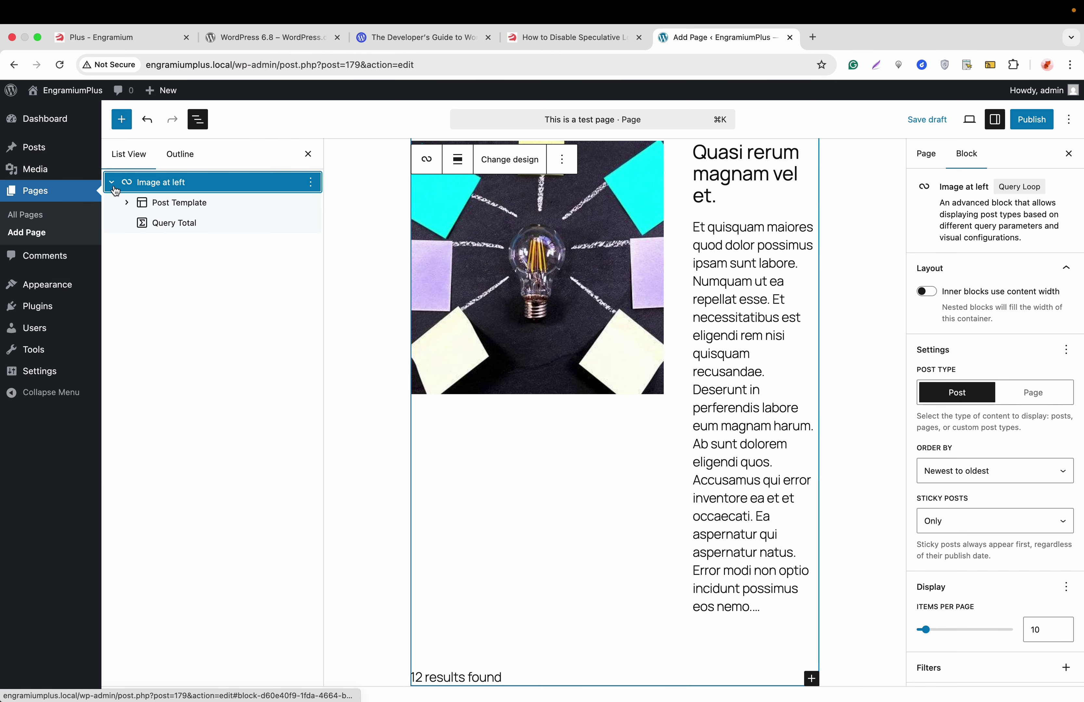
{"action": "left_click", "coordinate": [162, 205]}
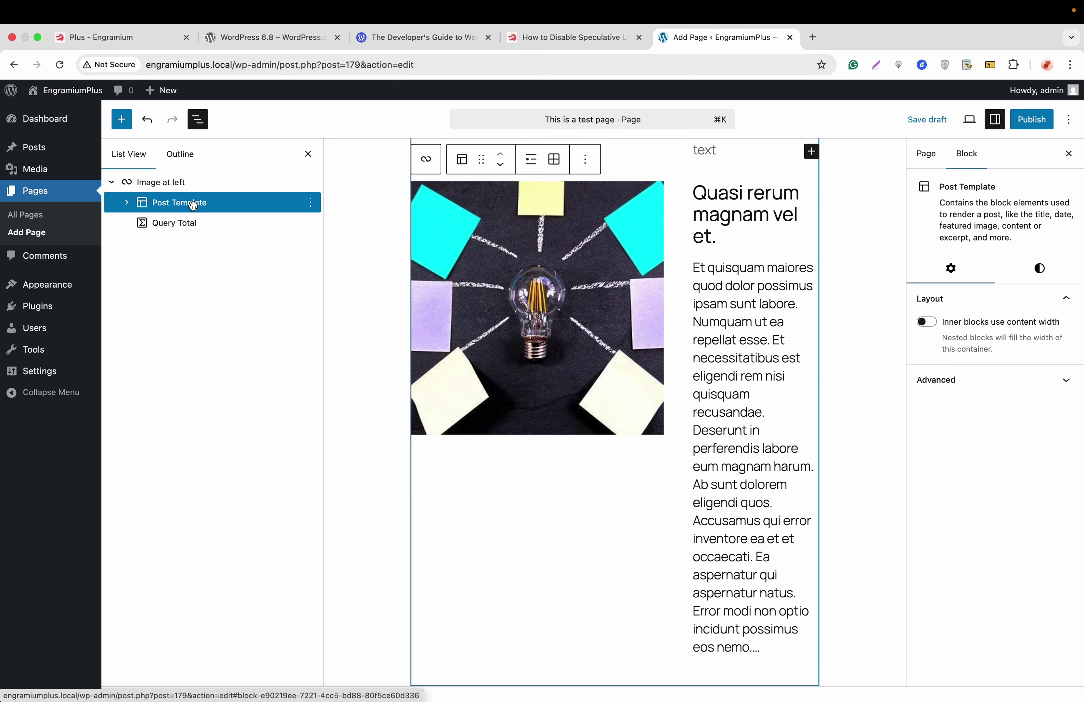
{"action": "left_click", "coordinate": [121, 119]}
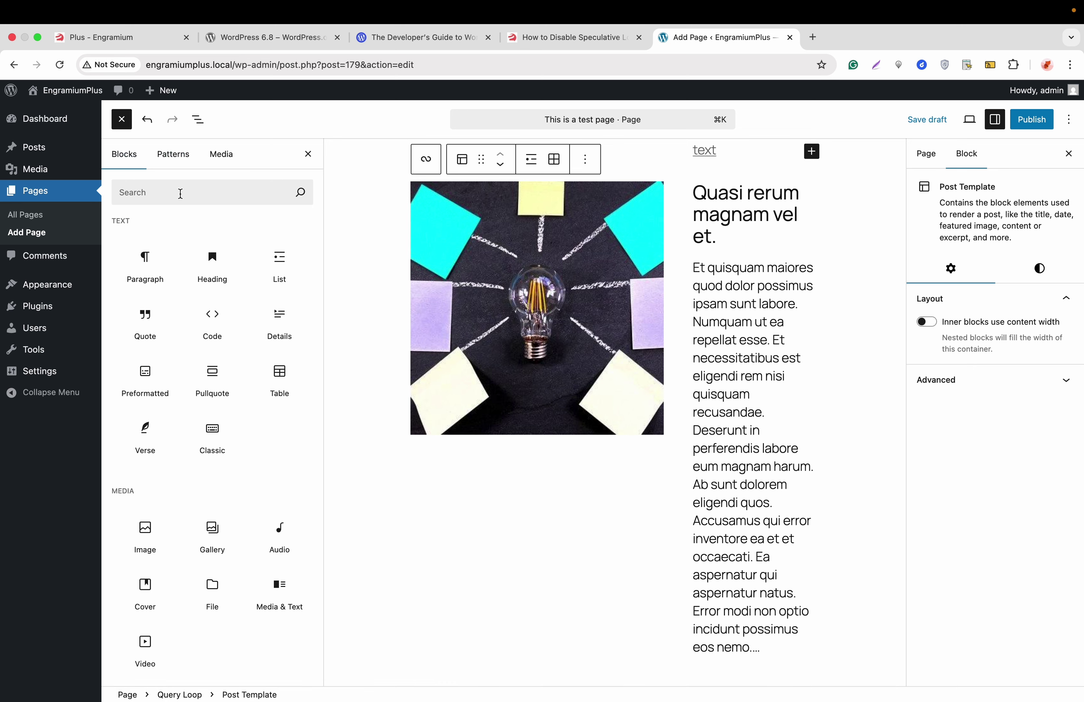
{"action": "left_click", "coordinate": [180, 194]}
{"action": "type", "text": "quer"}
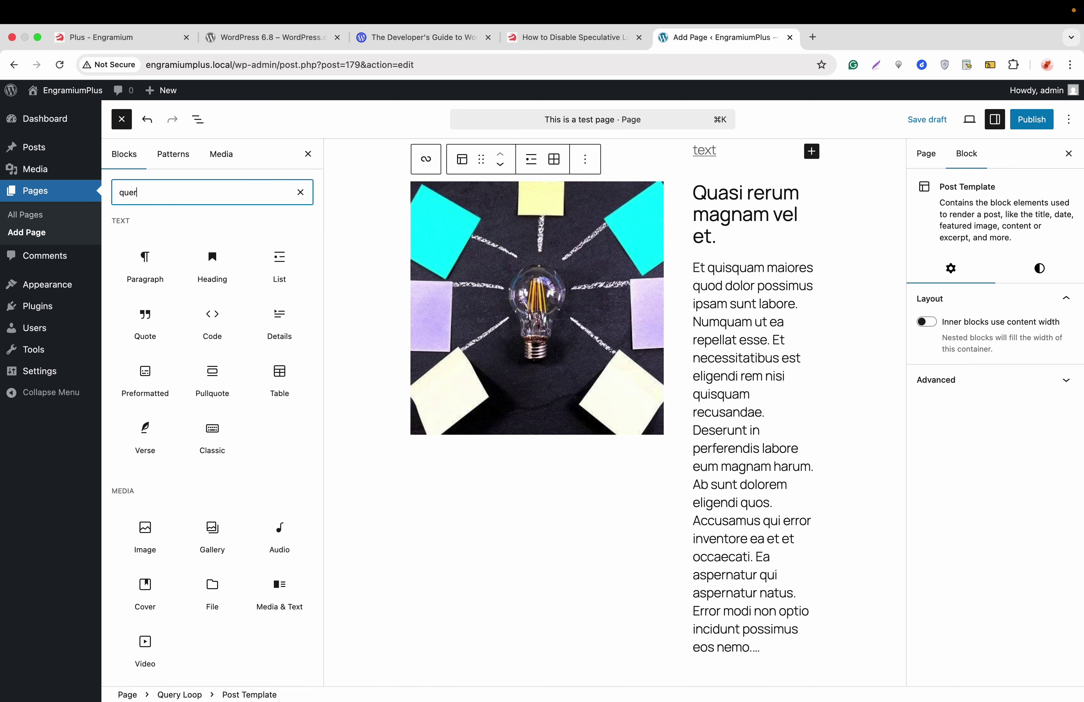
{"action": "type", "text": "y to"}
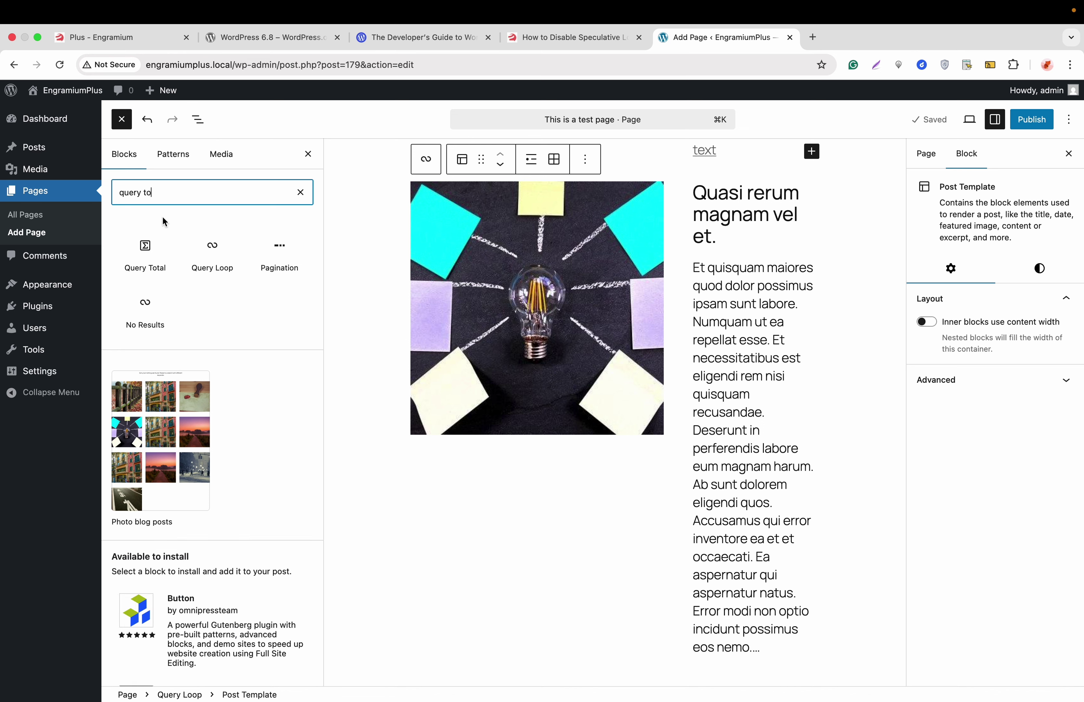
{"action": "left_click", "coordinate": [145, 258]}
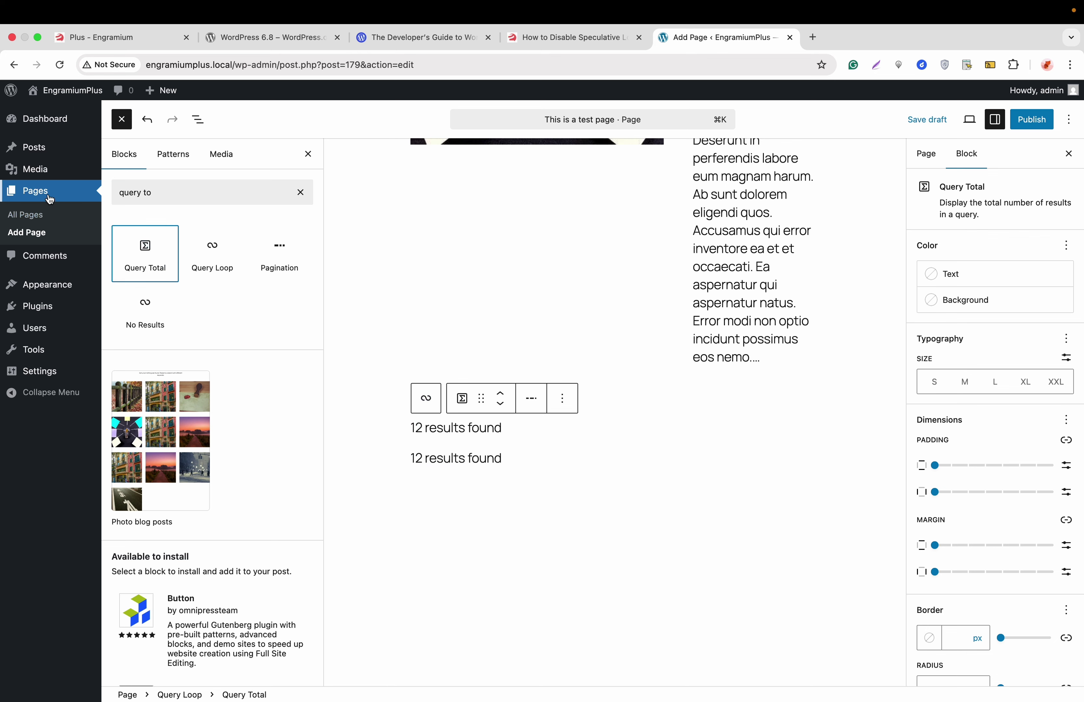
Leave the page without saving its latest changes and open the post "Hello World, Corporis saepe cum cum et." from the list of posts
{"action": "left_click", "coordinate": [118, 150]}
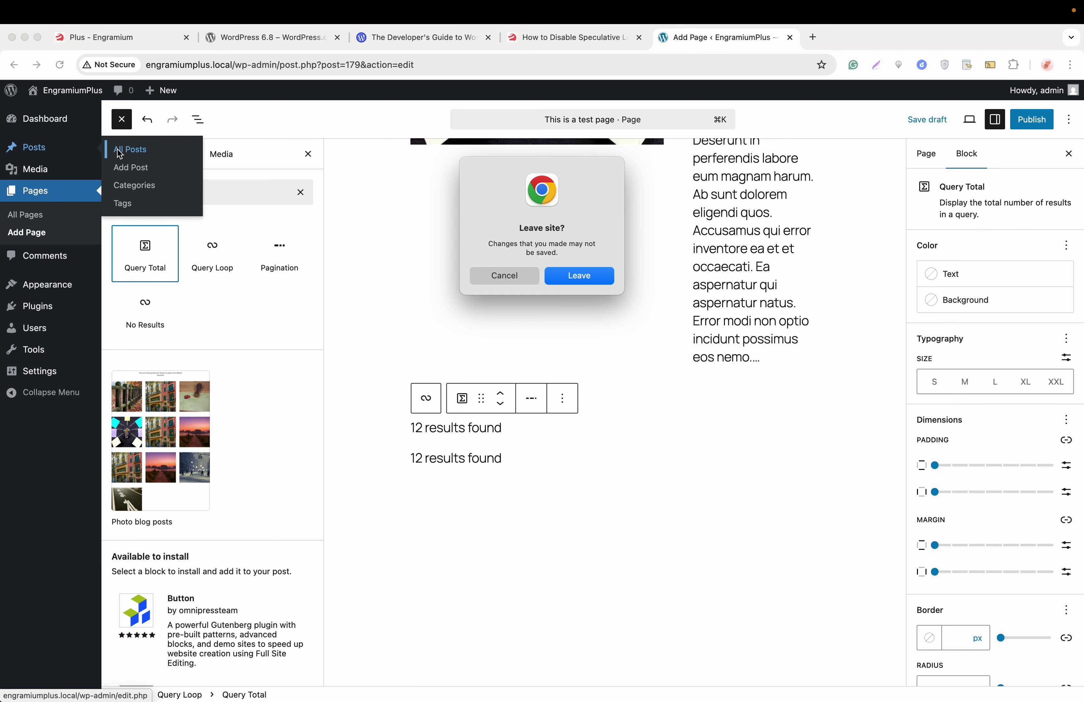
{"action": "left_click", "coordinate": [588, 278]}
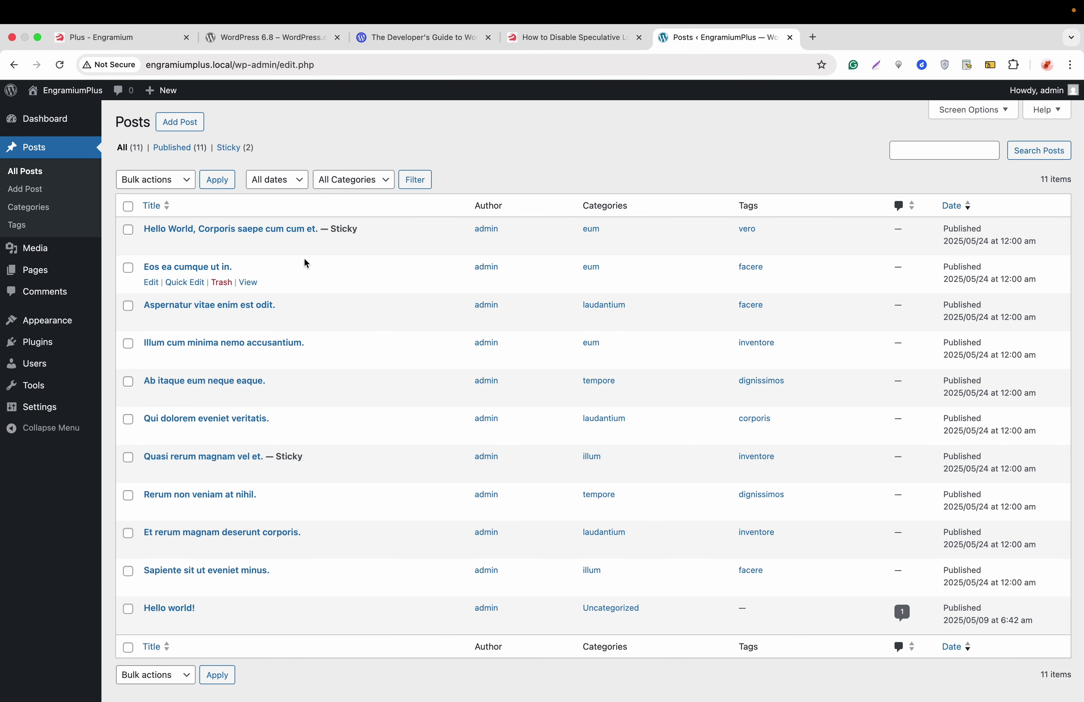
{"action": "left_click", "coordinate": [170, 231]}
{"action": "scroll", "coordinate": [533, 353], "scroll_direction": "down", "scroll_amount": 5}
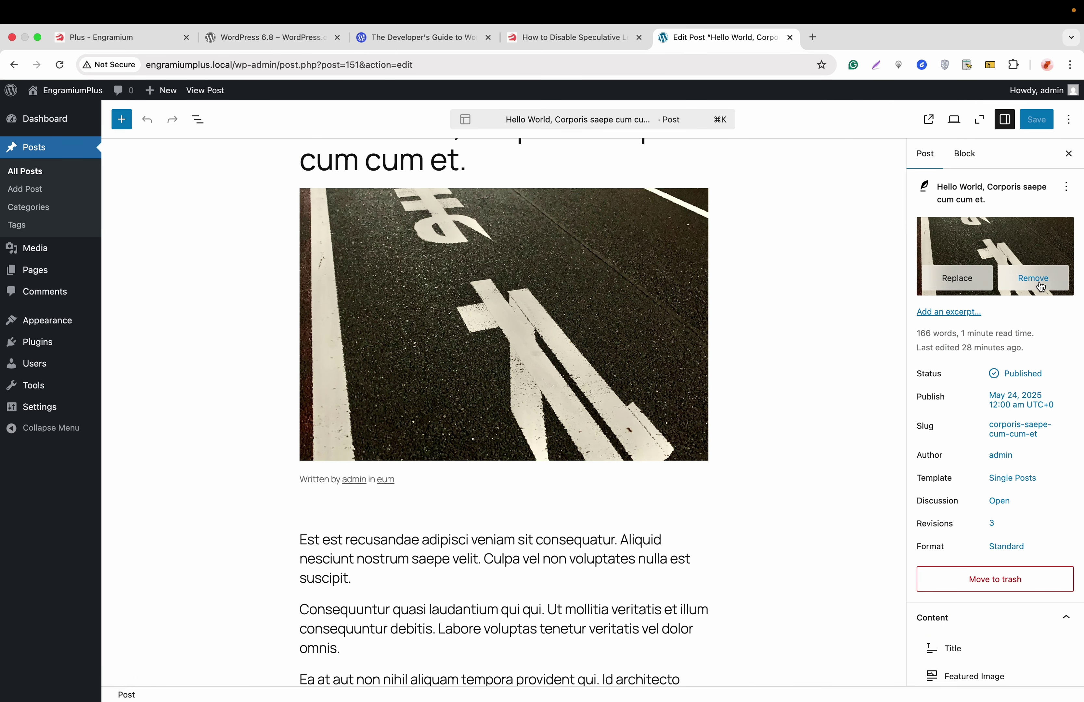
Remove the featured image from the "Hello World, Corporis saepe cum cum et." post and save the post
{"action": "left_click", "coordinate": [1041, 287]}
{"action": "left_click", "coordinate": [1035, 124]}
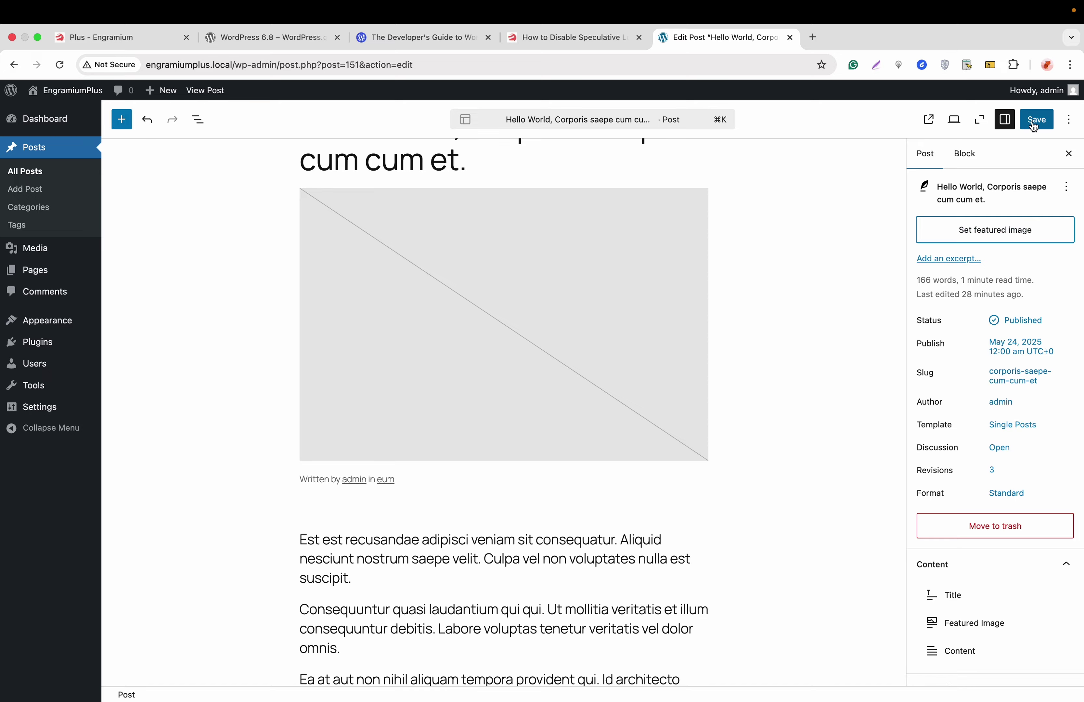
{"action": "scroll", "coordinate": [551, 358], "scroll_direction": "down", "scroll_amount": 10}
{"action": "scroll", "coordinate": [551, 357], "scroll_direction": "up", "scroll_amount": 6}
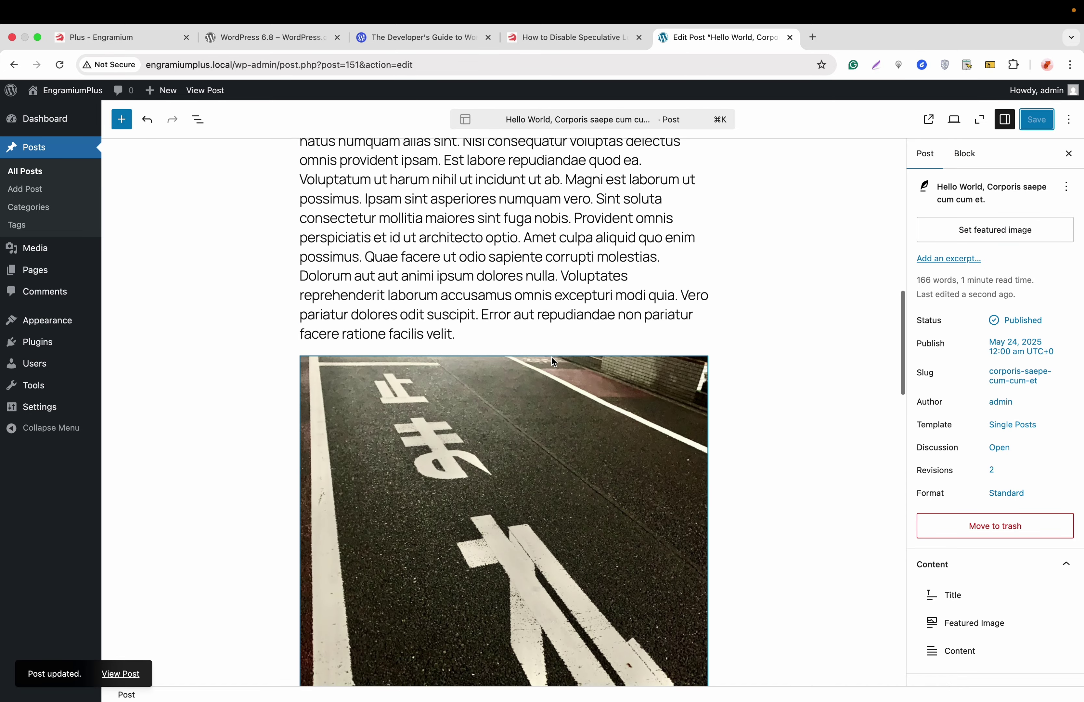
{"action": "scroll", "coordinate": [756, 300], "scroll_direction": "up", "scroll_amount": 8}
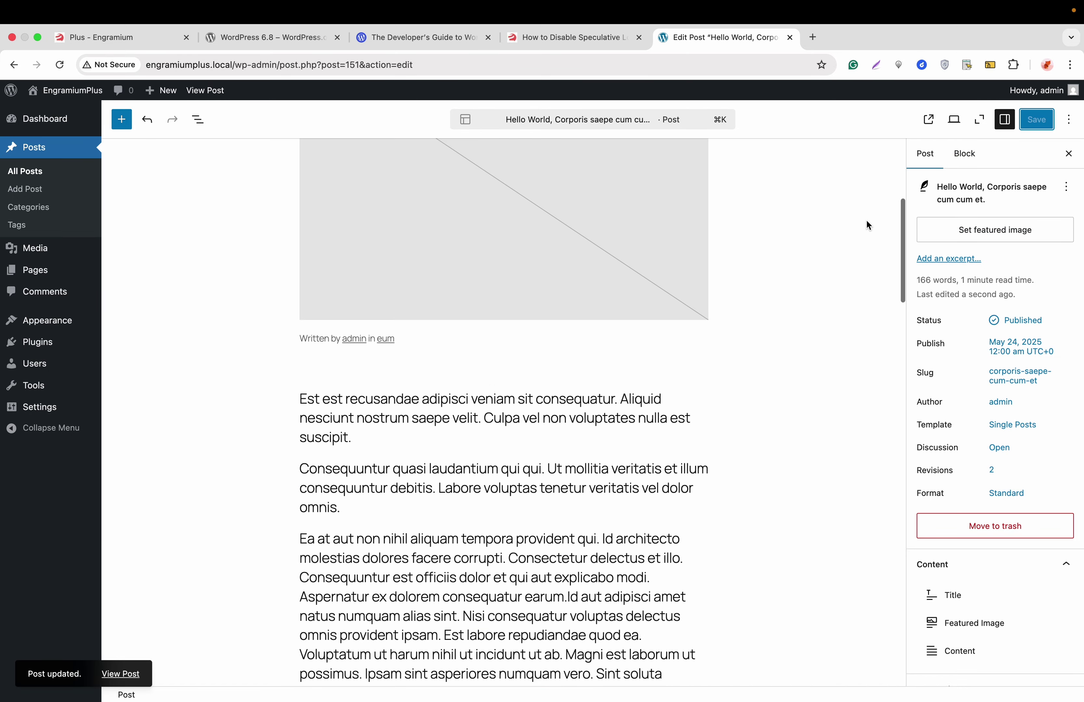
Set the road-marking image in the post's content as the featured image and save the post
{"action": "scroll", "coordinate": [693, 316], "scroll_direction": "down", "scroll_amount": 4}
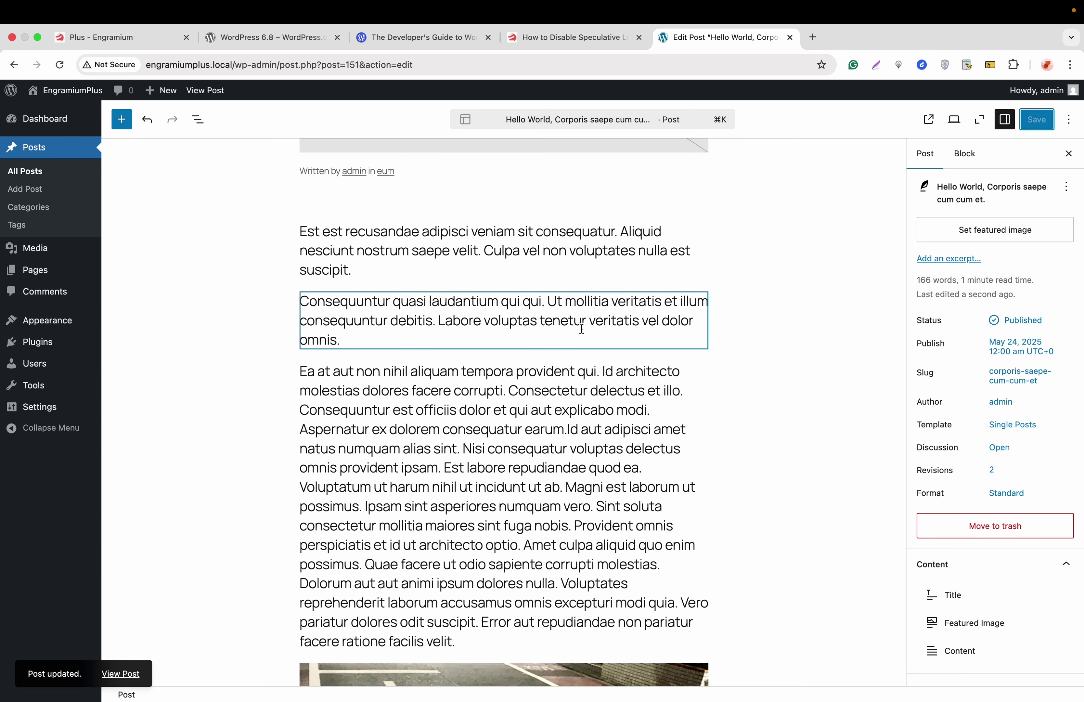
{"action": "scroll", "coordinate": [638, 325], "scroll_direction": "down", "scroll_amount": 3}
{"action": "scroll", "coordinate": [583, 329], "scroll_direction": "down", "scroll_amount": 2}
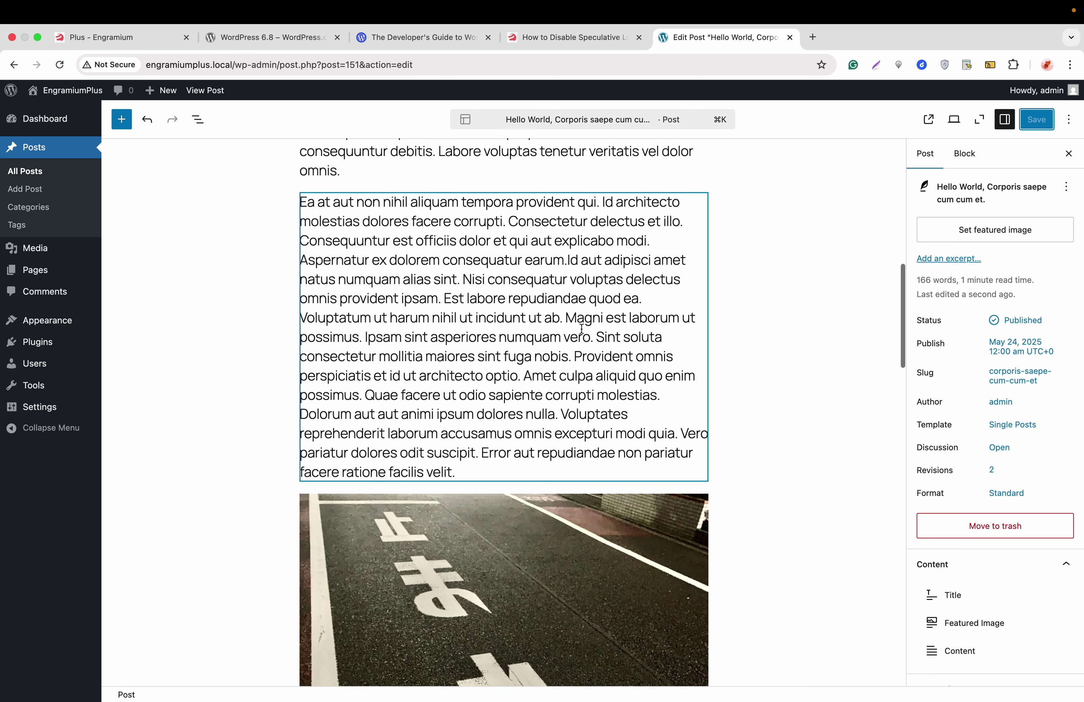
{"action": "scroll", "coordinate": [582, 328], "scroll_direction": "down", "scroll_amount": 2}
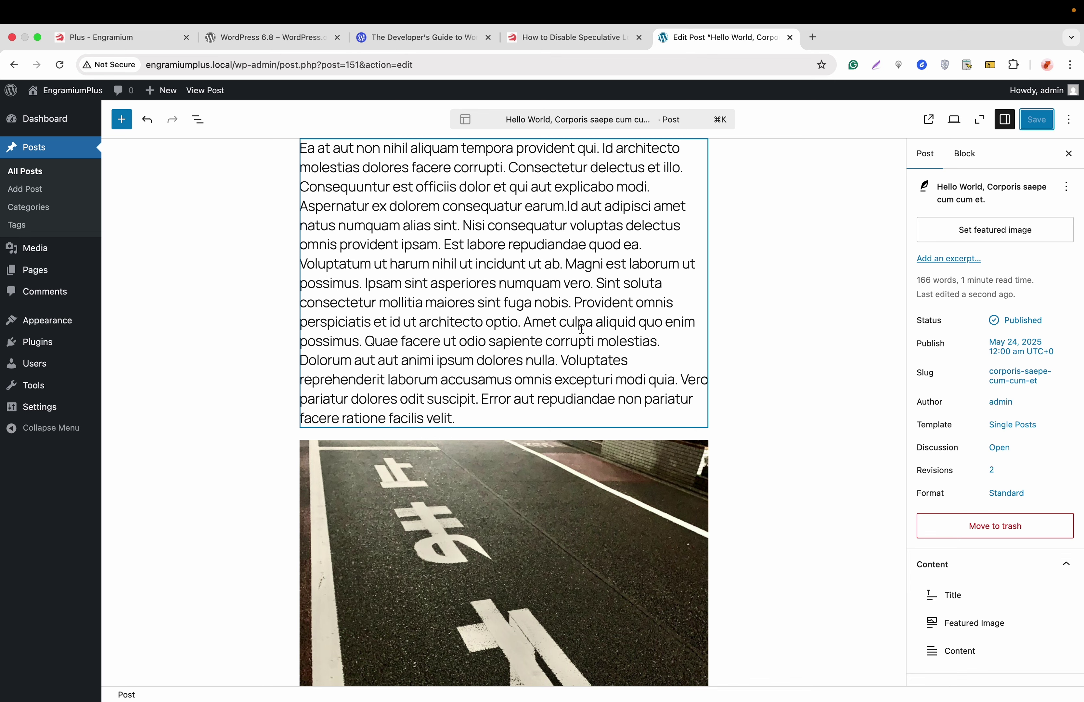
{"action": "scroll", "coordinate": [581, 329], "scroll_direction": "down", "scroll_amount": 3}
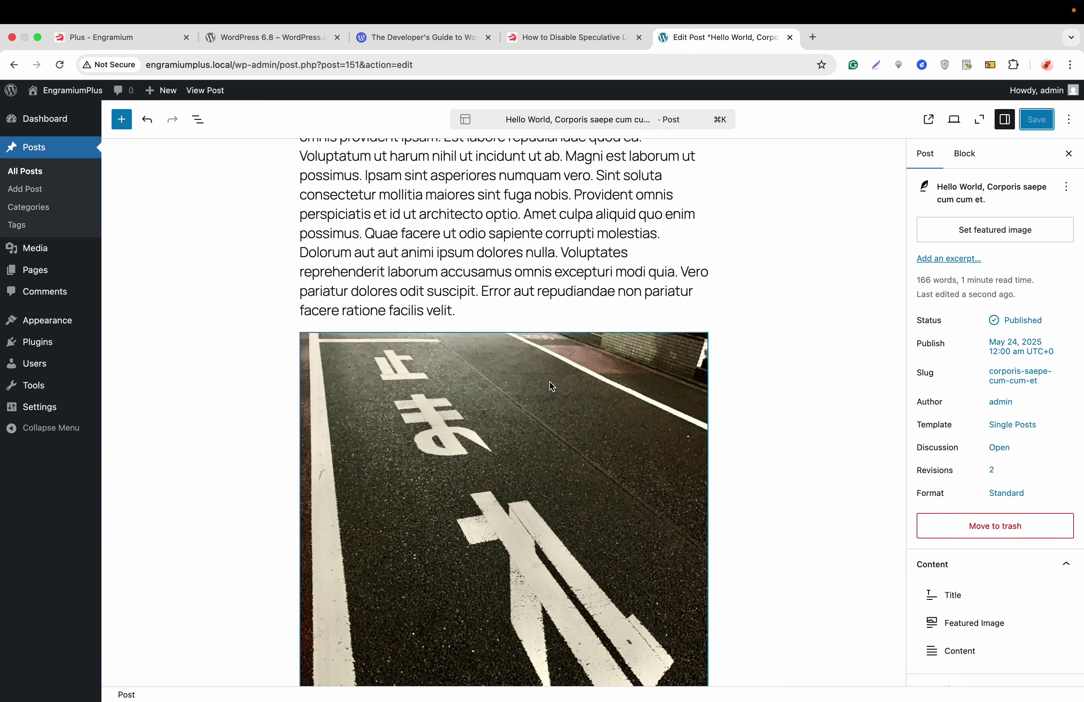
{"action": "scroll", "coordinate": [505, 381], "scroll_direction": "down", "scroll_amount": 5}
{"action": "left_click", "coordinate": [509, 286]}
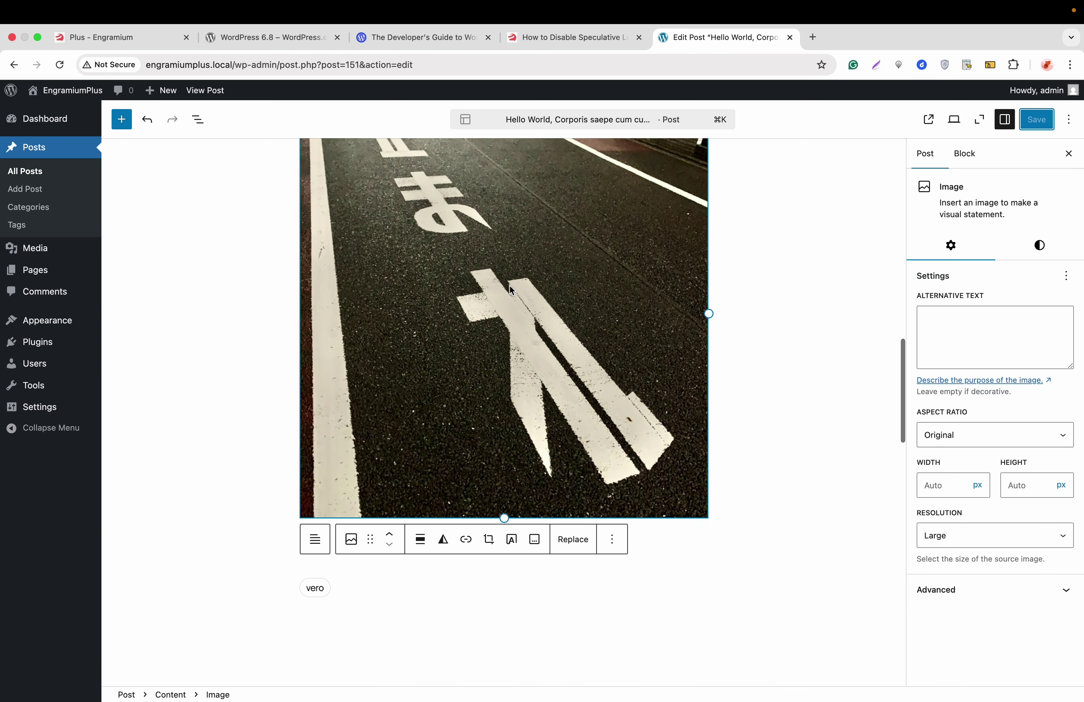
{"action": "left_click", "coordinate": [613, 542]}
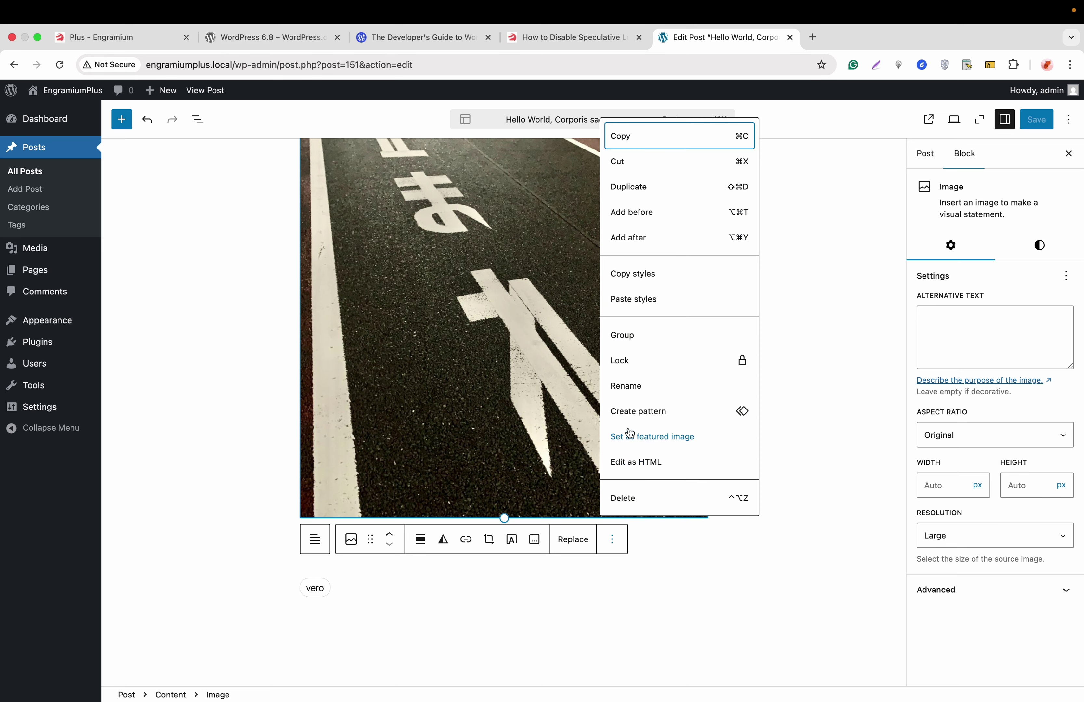
{"action": "left_click", "coordinate": [646, 441]}
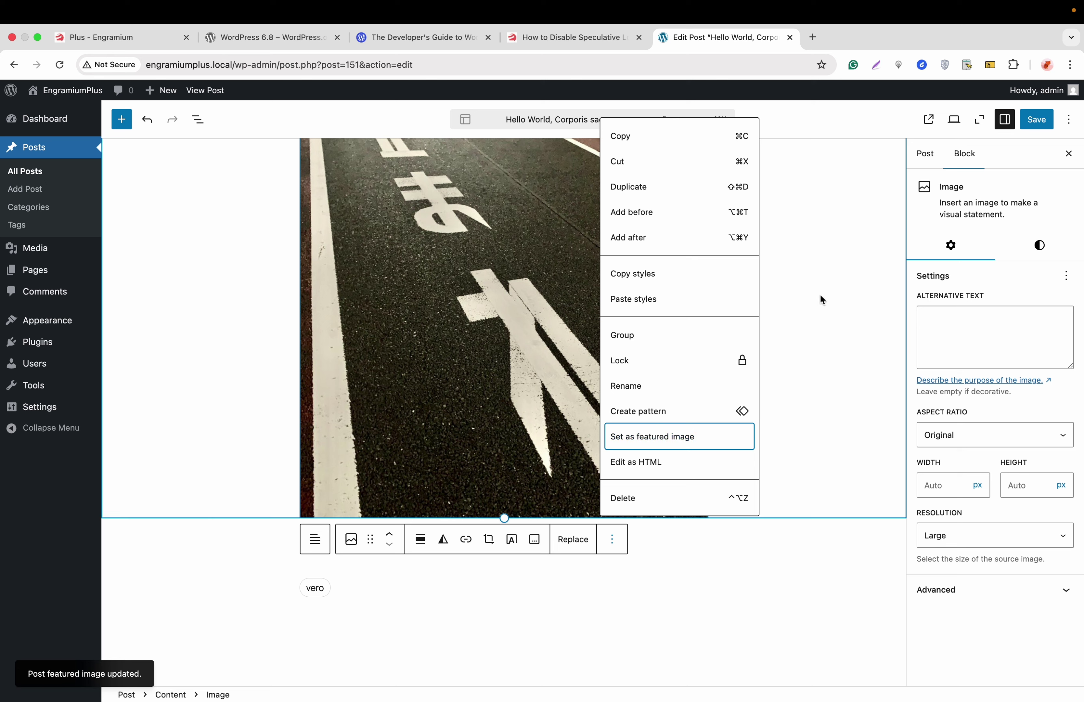
{"action": "left_click", "coordinate": [925, 154]}
{"action": "mouse_move", "coordinate": [921, 248]}
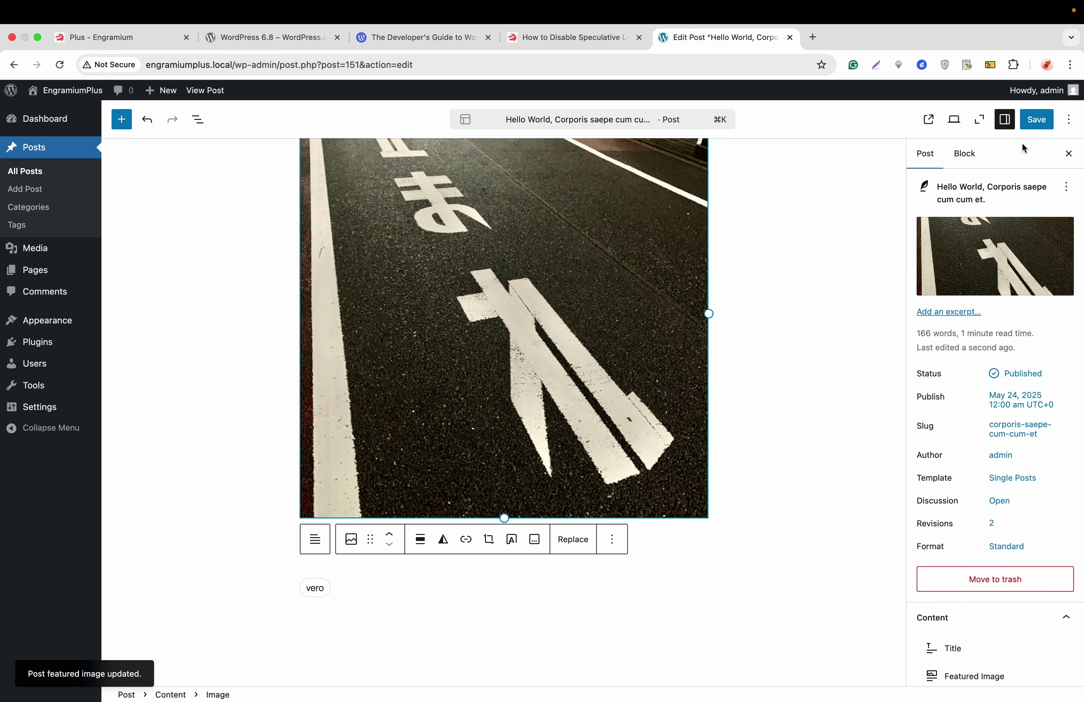
{"action": "left_click", "coordinate": [1040, 129]}
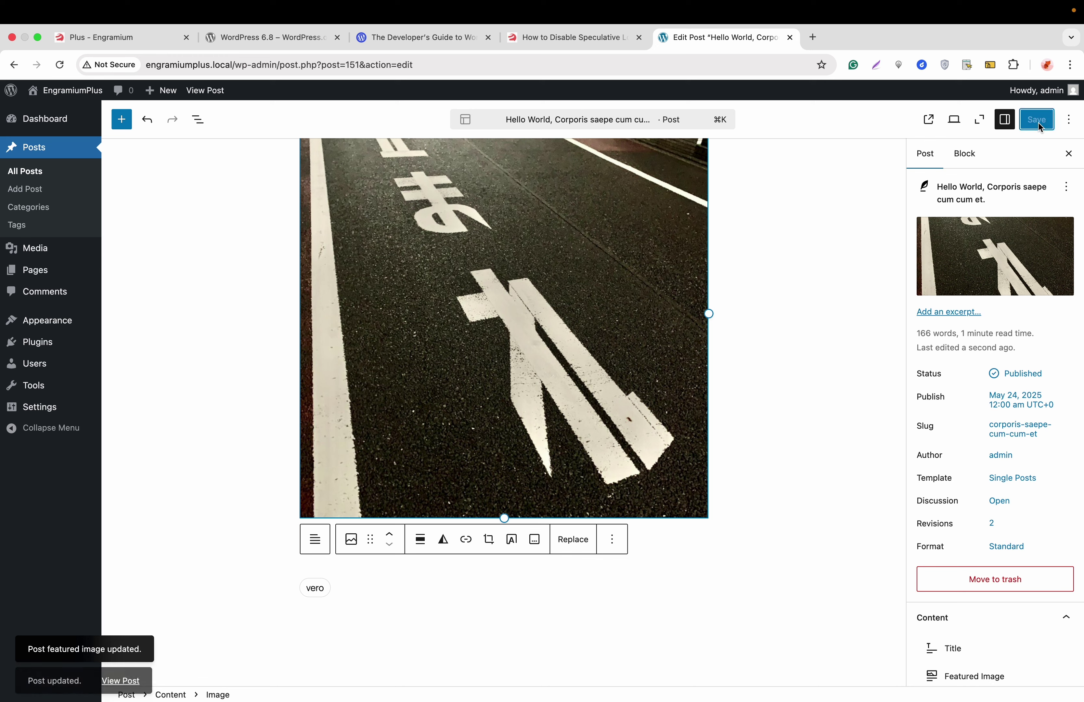
Open the updated post in a new browser tab and examine its featured image on the live site
{"action": "right_click", "coordinate": [121, 675]}
{"action": "left_click", "coordinate": [169, 478]}
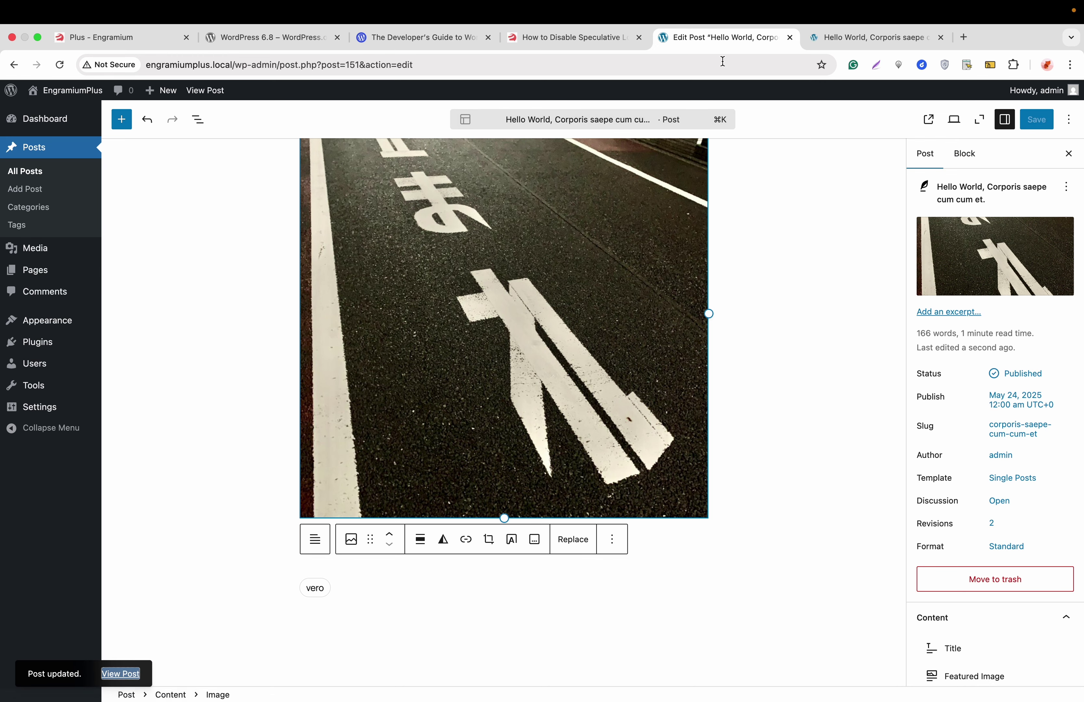
{"action": "left_click", "coordinate": [819, 41]}
{"action": "scroll", "coordinate": [590, 362], "scroll_direction": "down", "scroll_amount": 2}
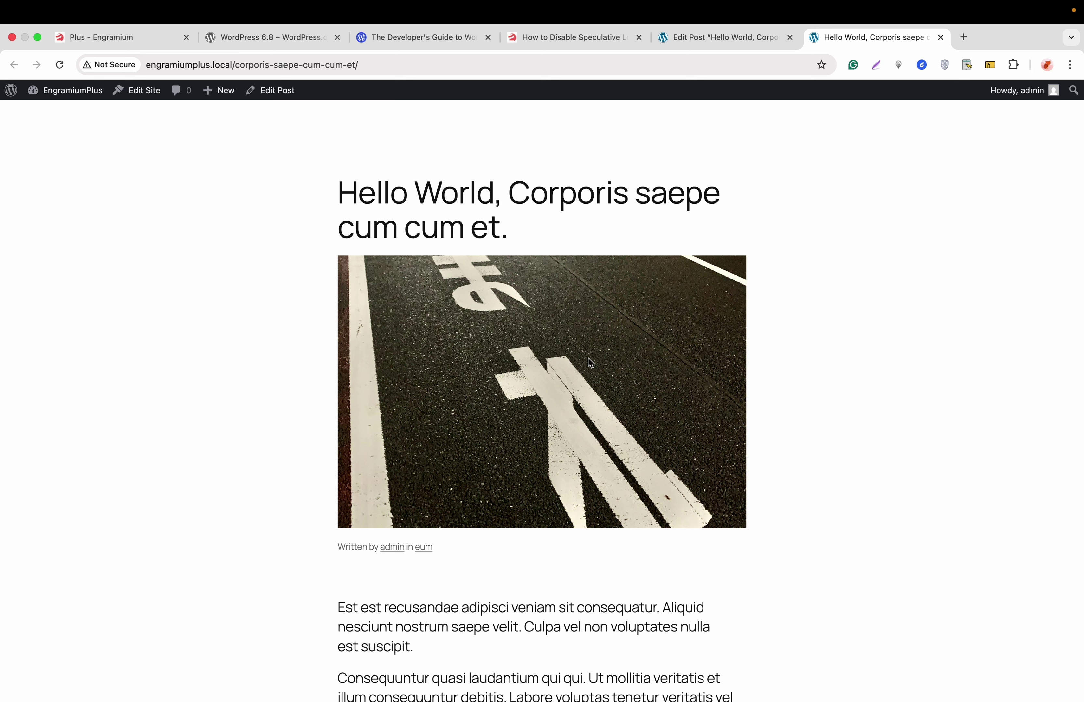
Return to the post editor and turn the template display off and back on
{"action": "left_click", "coordinate": [706, 36]}
{"action": "scroll", "coordinate": [457, 321], "scroll_direction": "up", "scroll_amount": 10}
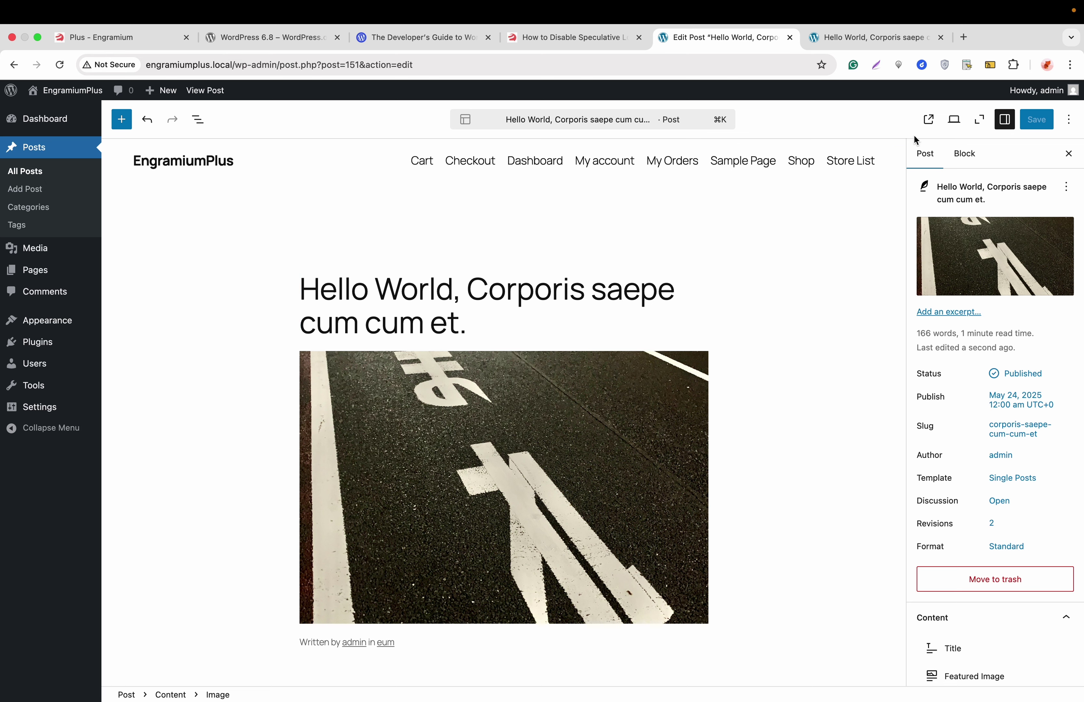
{"action": "left_click", "coordinate": [954, 122]}
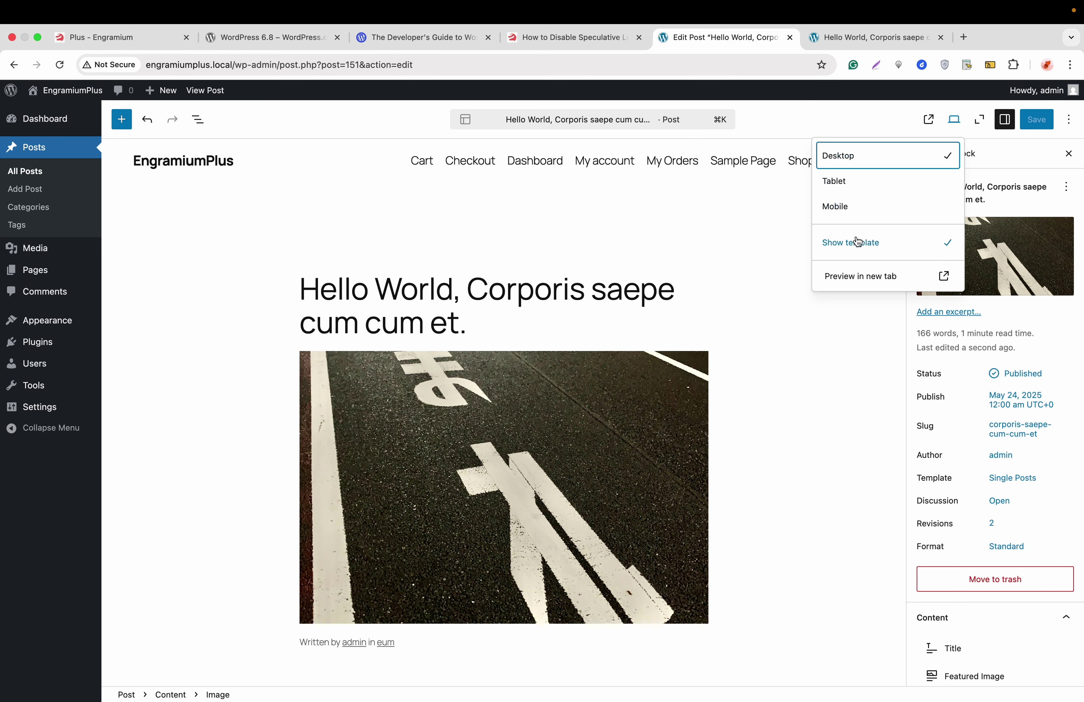
{"action": "left_click", "coordinate": [862, 251]}
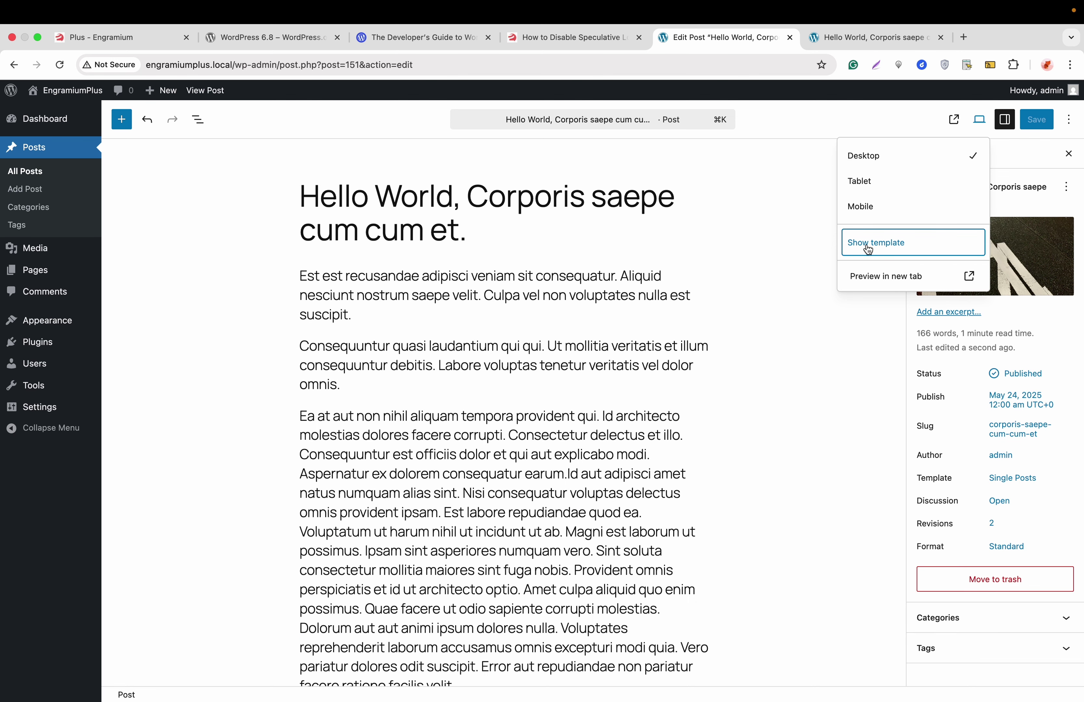
{"action": "left_click", "coordinate": [868, 250]}
Look over the post's title, featured image and content within its template, and turn the template display off
{"action": "left_click", "coordinate": [507, 289]}
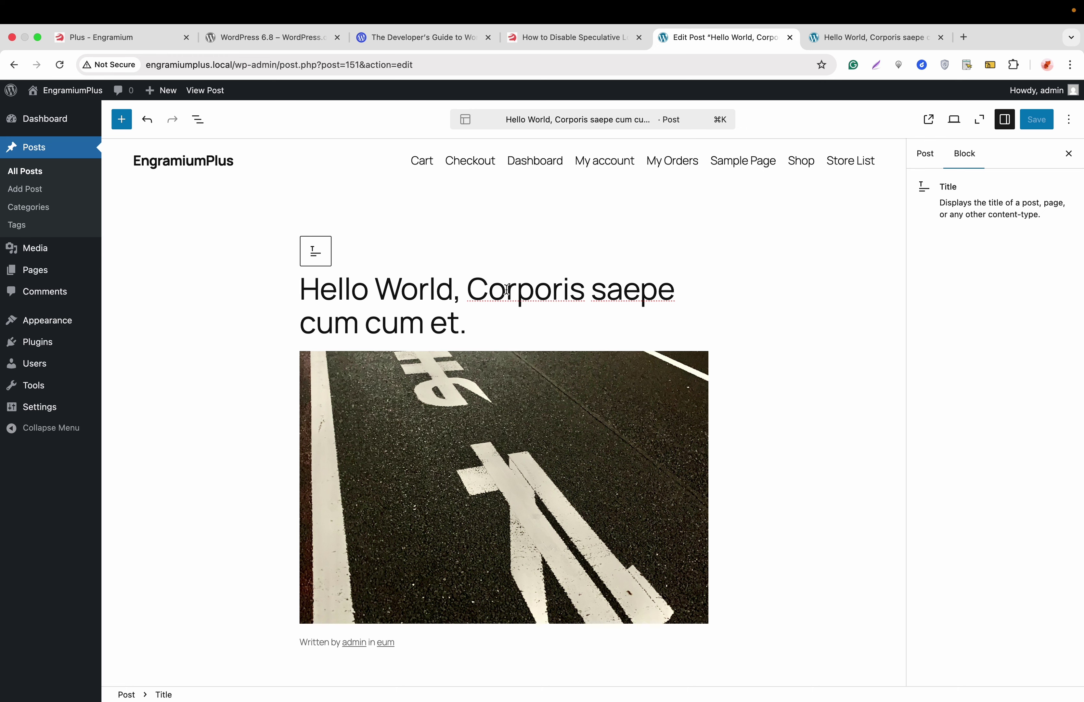
{"action": "scroll", "coordinate": [507, 290], "scroll_direction": "down", "scroll_amount": 3}
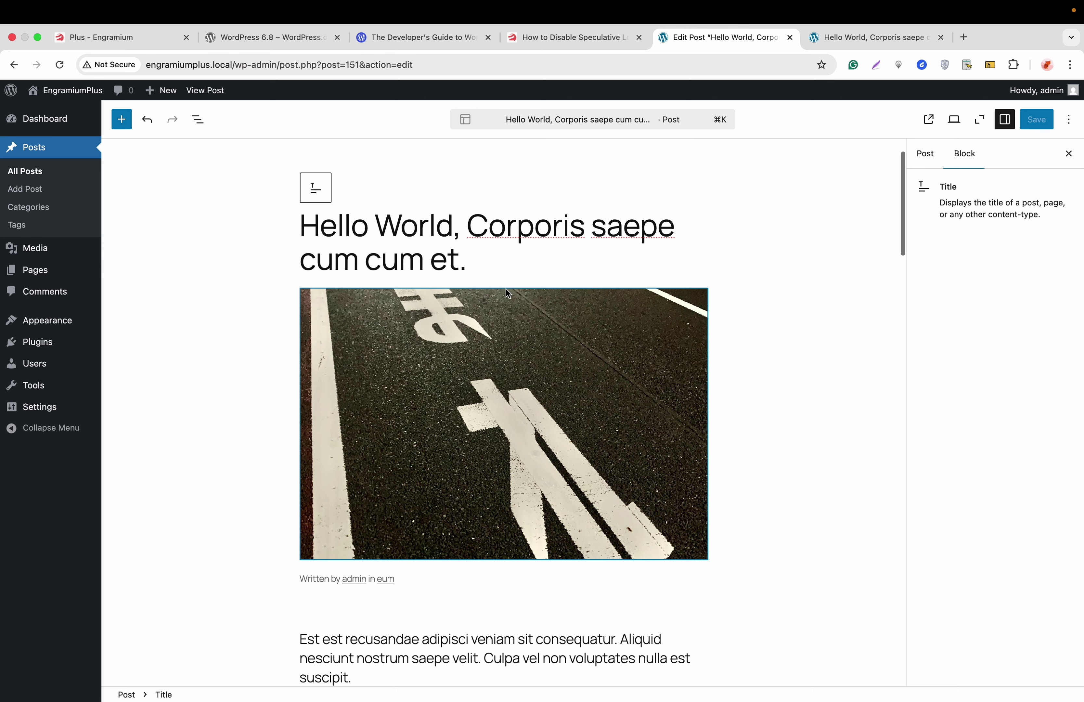
{"action": "scroll", "coordinate": [508, 294], "scroll_direction": "down", "scroll_amount": 6}
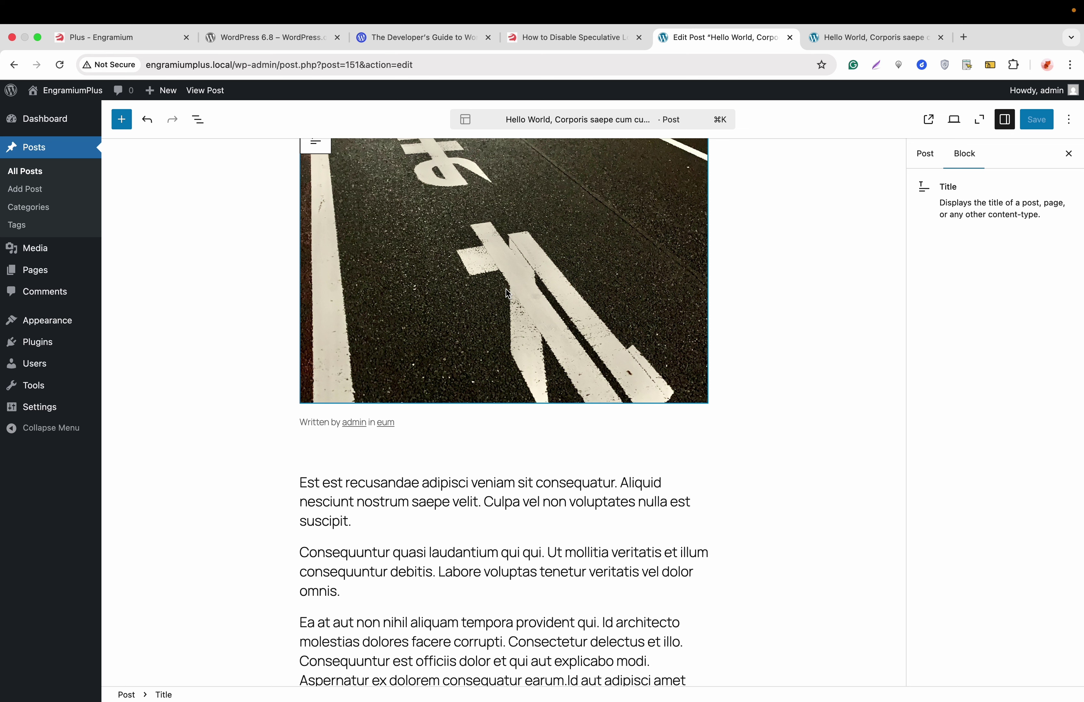
{"action": "scroll", "coordinate": [508, 294], "scroll_direction": "up", "scroll_amount": 8}
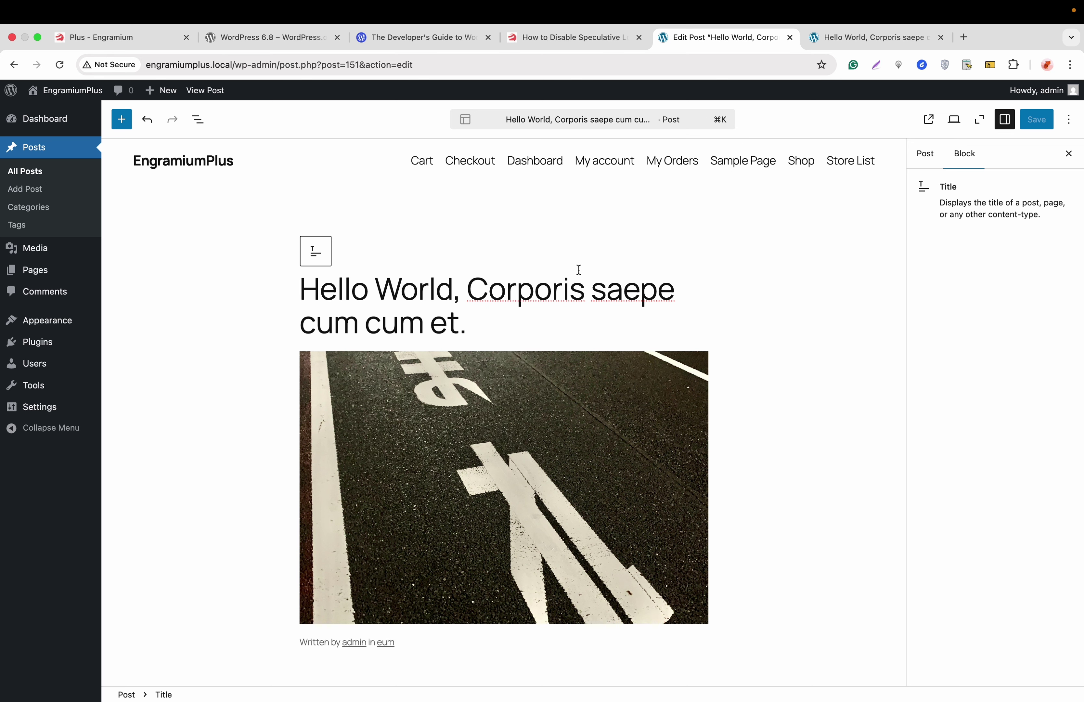
{"action": "left_click", "coordinate": [954, 120]}
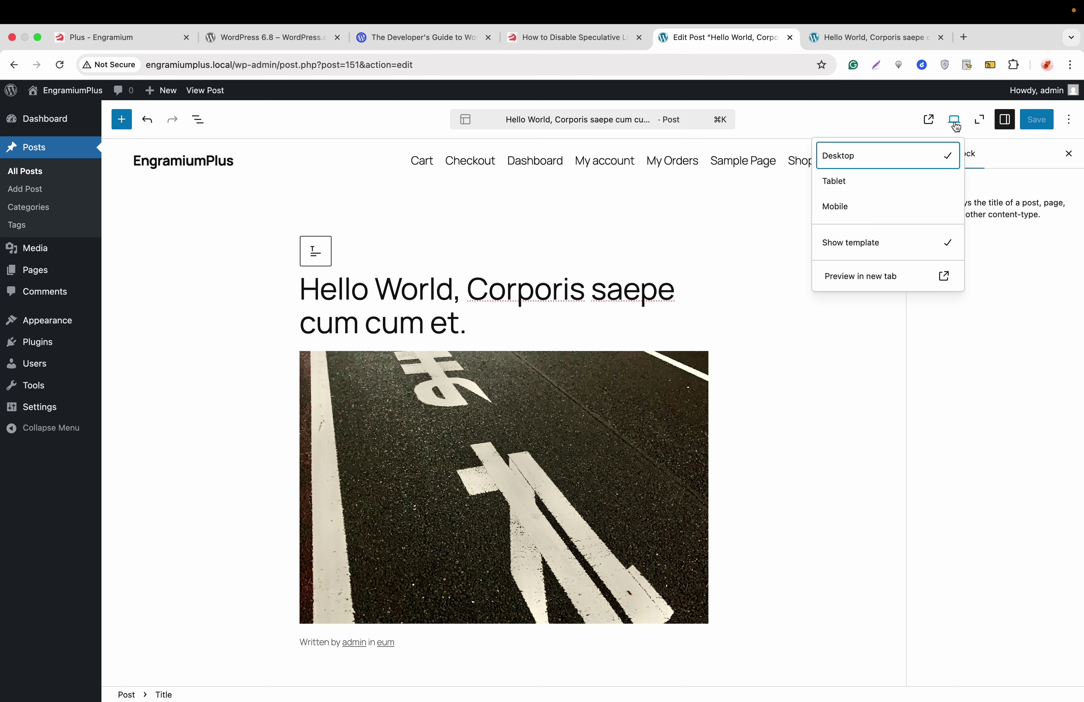
{"action": "left_click", "coordinate": [877, 245]}
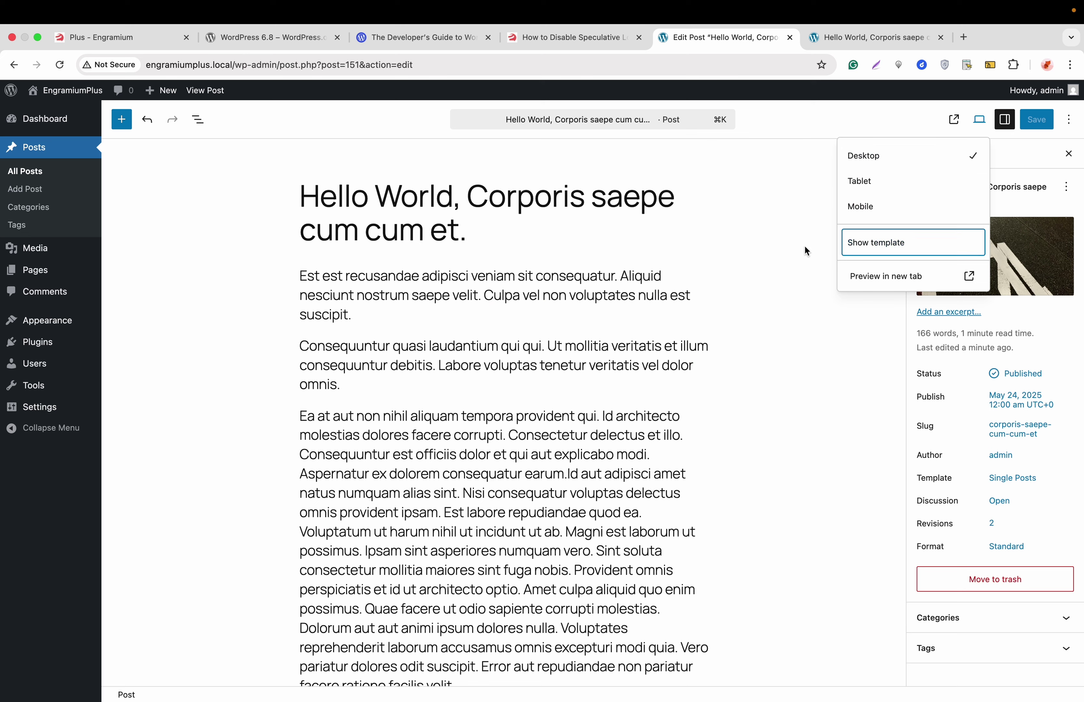
Set the first paragraph's text color to Accent 3 (#503AA8) and its background to Contrast (#111111)
{"action": "left_click", "coordinate": [521, 294]}
{"action": "triple_click", "coordinate": [521, 294]}
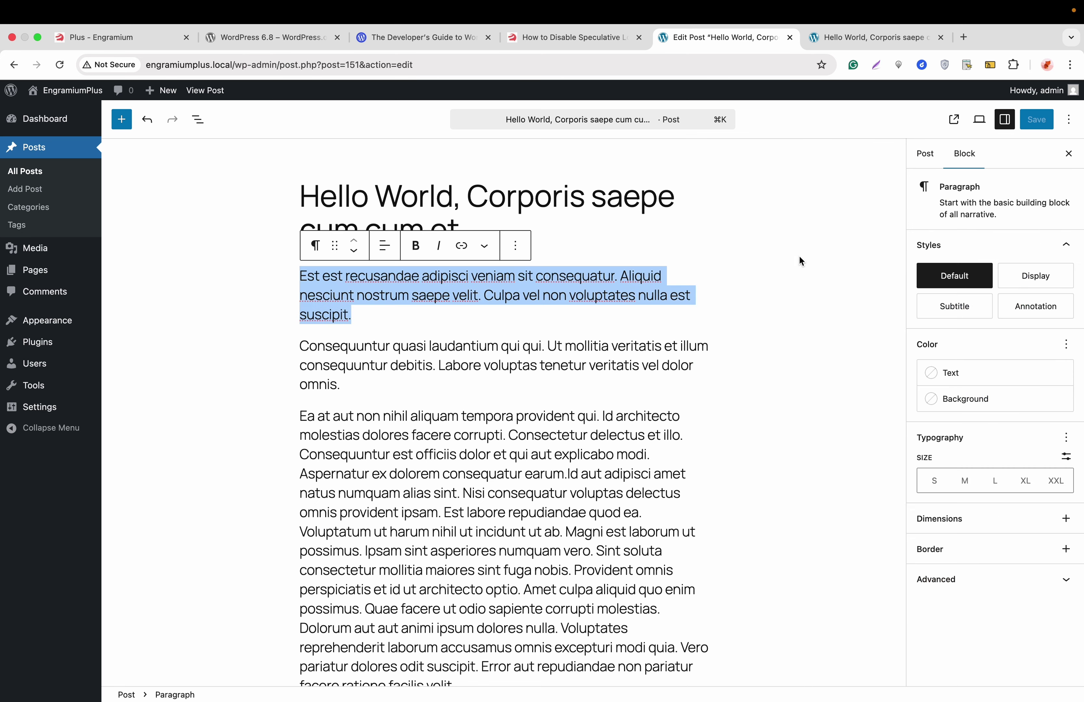
{"action": "left_click", "coordinate": [951, 378]}
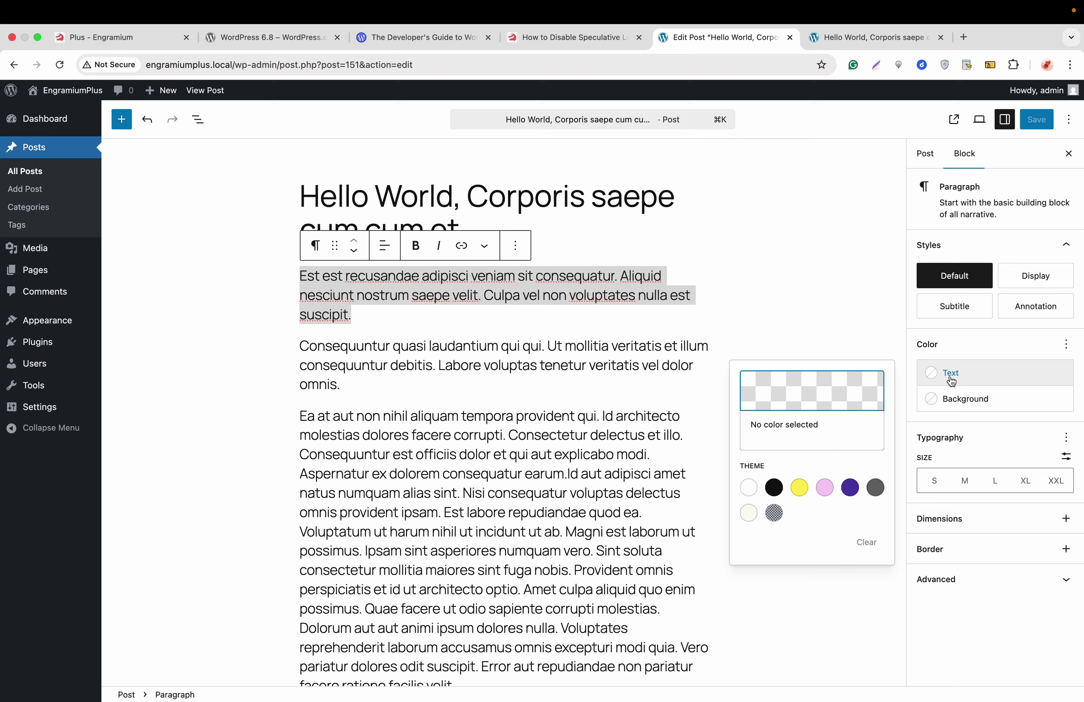
{"action": "left_click", "coordinate": [851, 488]}
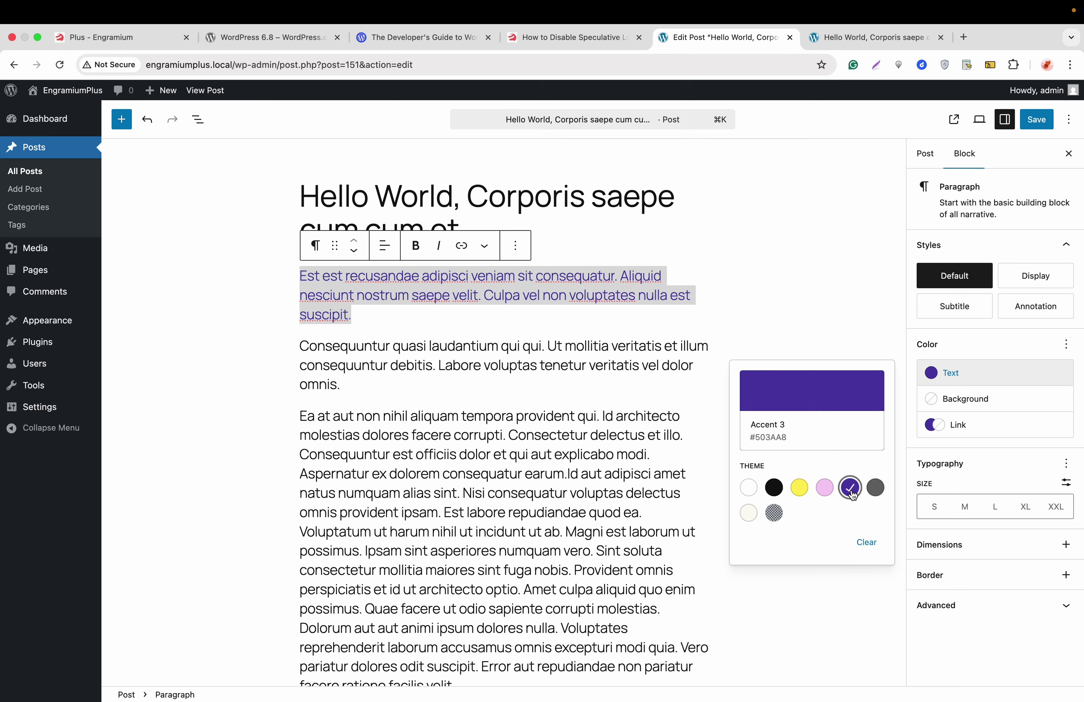
{"action": "left_click", "coordinate": [970, 407]}
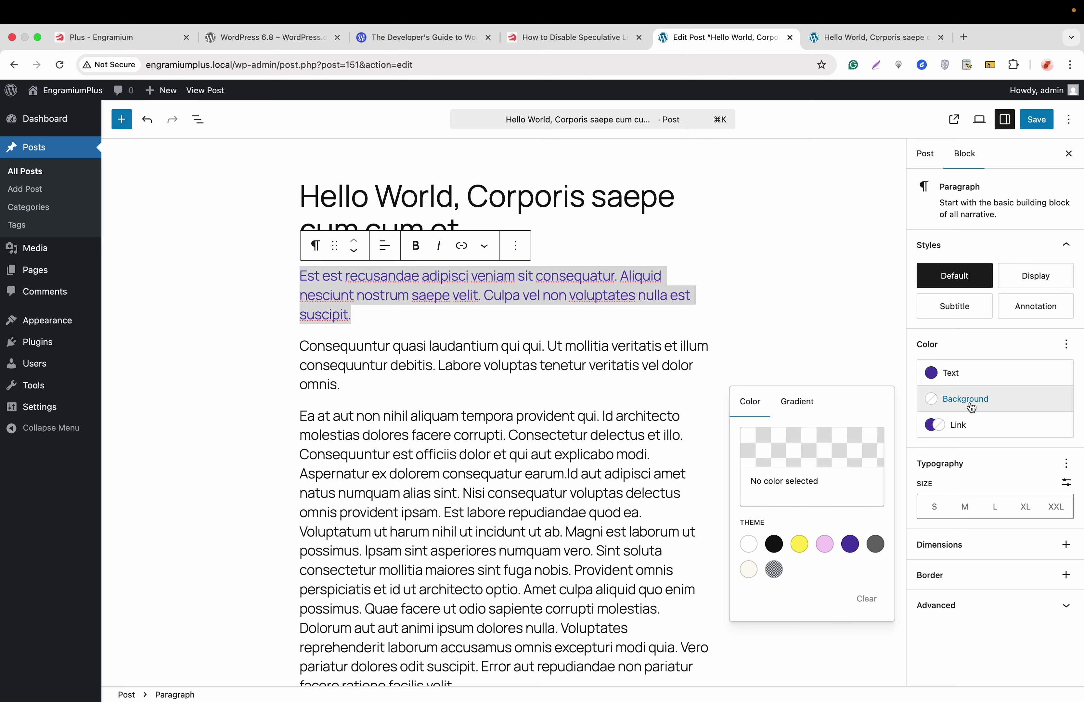
{"action": "left_click", "coordinate": [777, 551]}
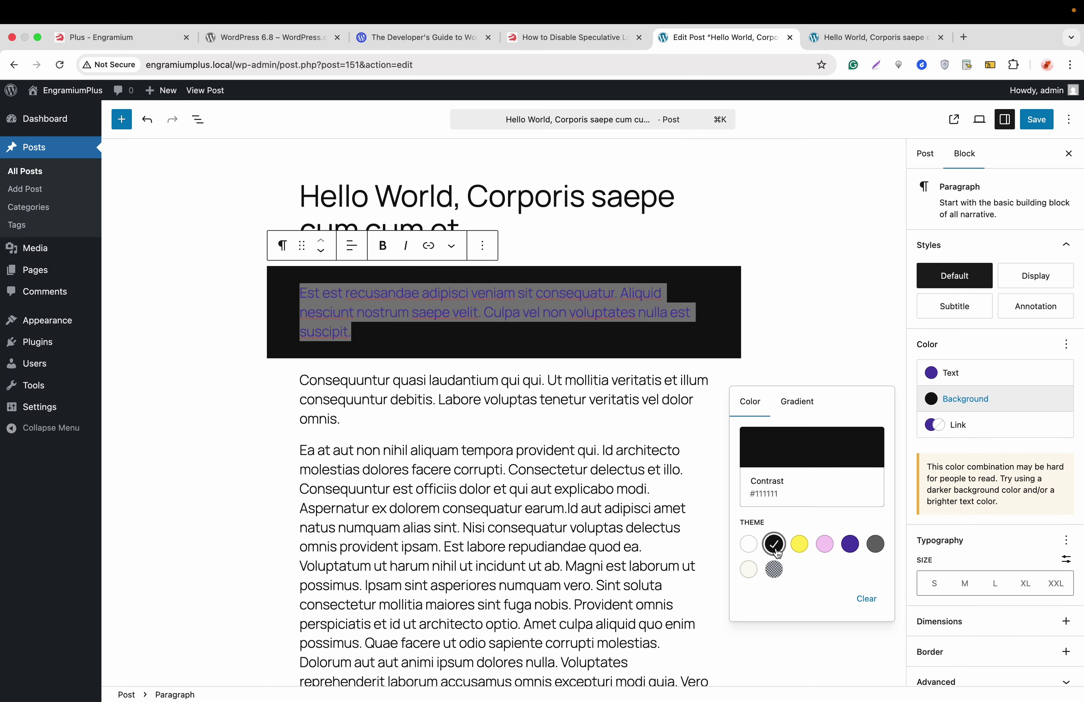
Reset the background and text colors of the post's first paragraph
{"action": "left_click", "coordinate": [586, 400]}
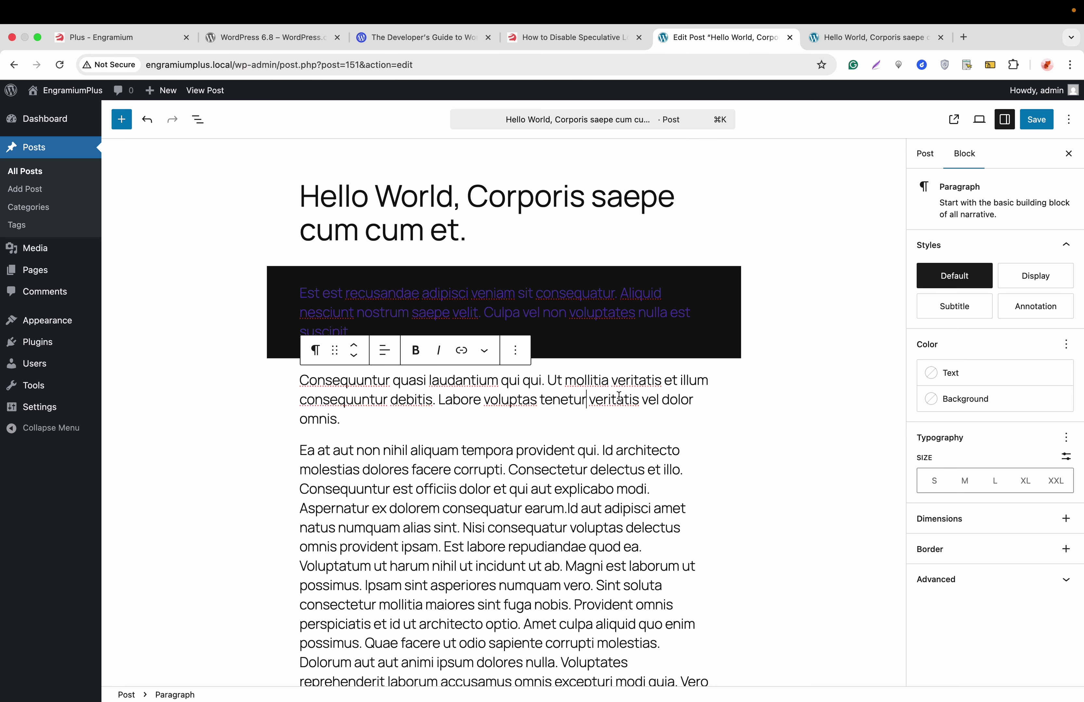
{"action": "scroll", "coordinate": [612, 430], "scroll_direction": "down", "scroll_amount": 1}
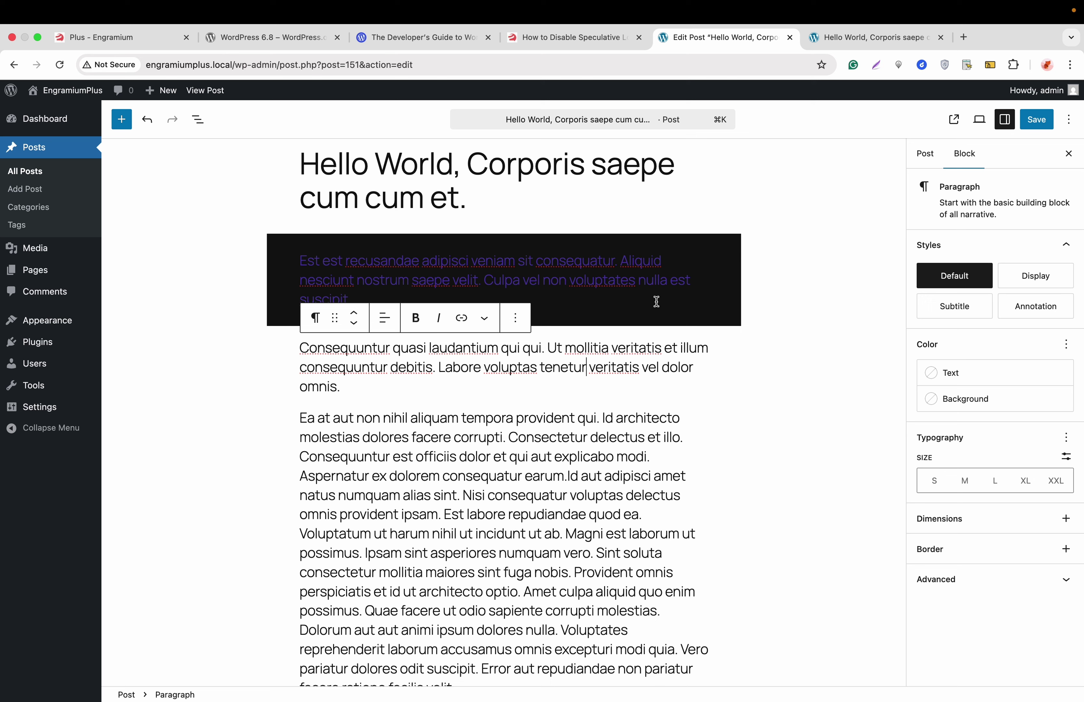
{"action": "left_click", "coordinate": [680, 258]}
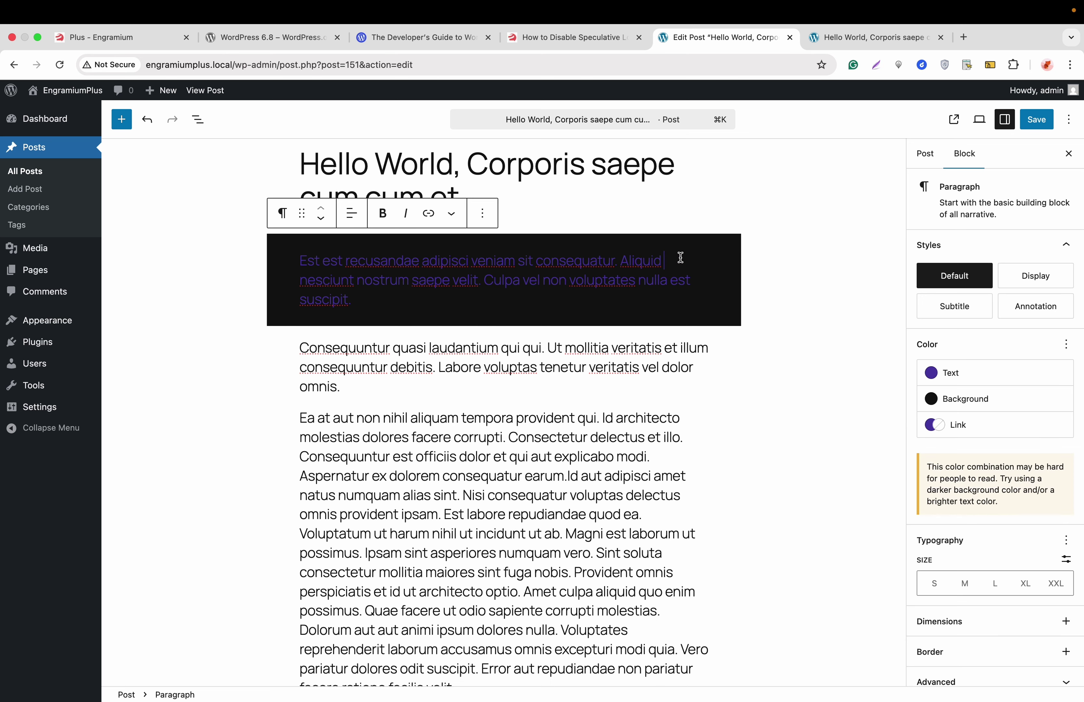
{"action": "mouse_move", "coordinate": [1041, 396]}
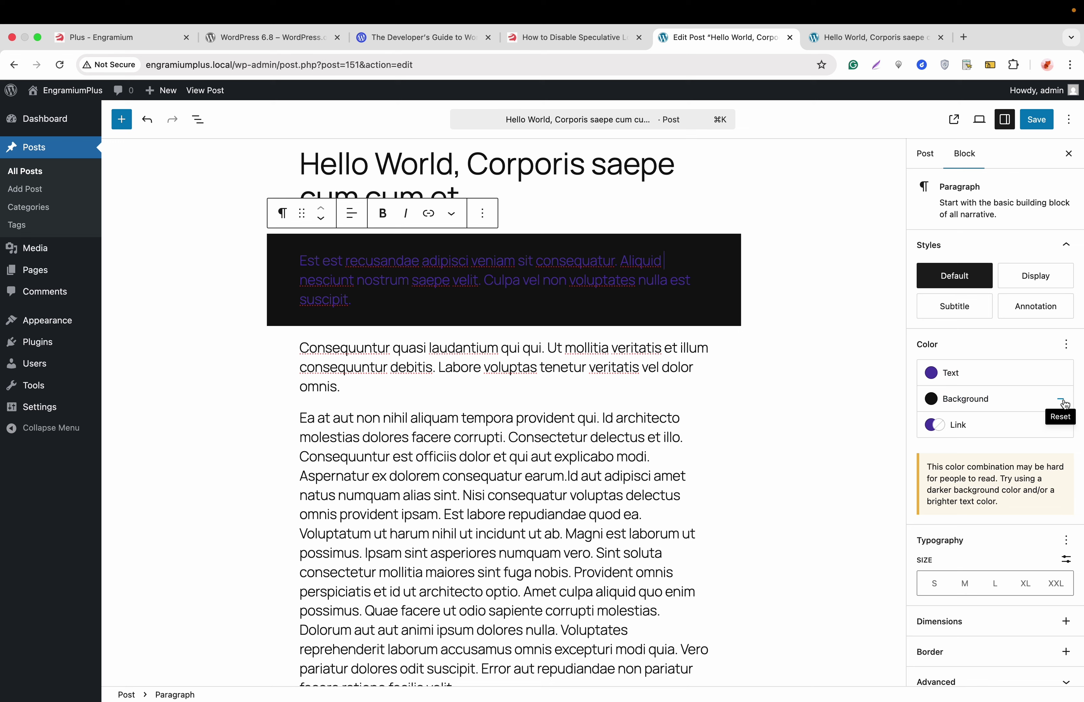
{"action": "left_click", "coordinate": [1063, 404]}
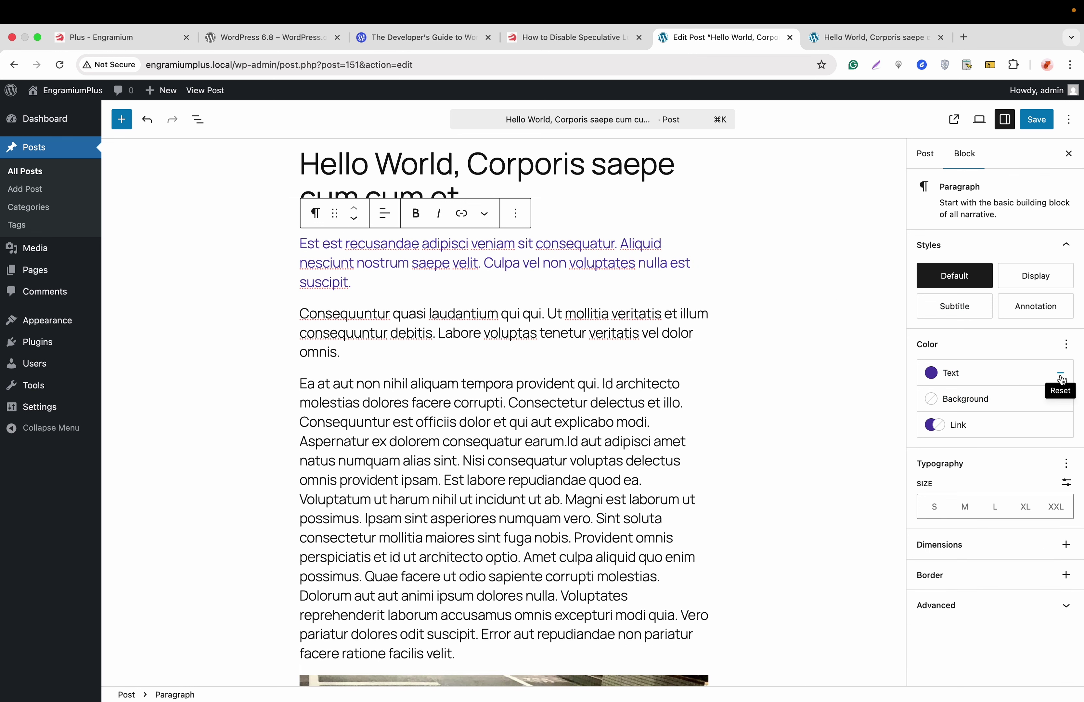
{"action": "left_click", "coordinate": [1060, 375]}
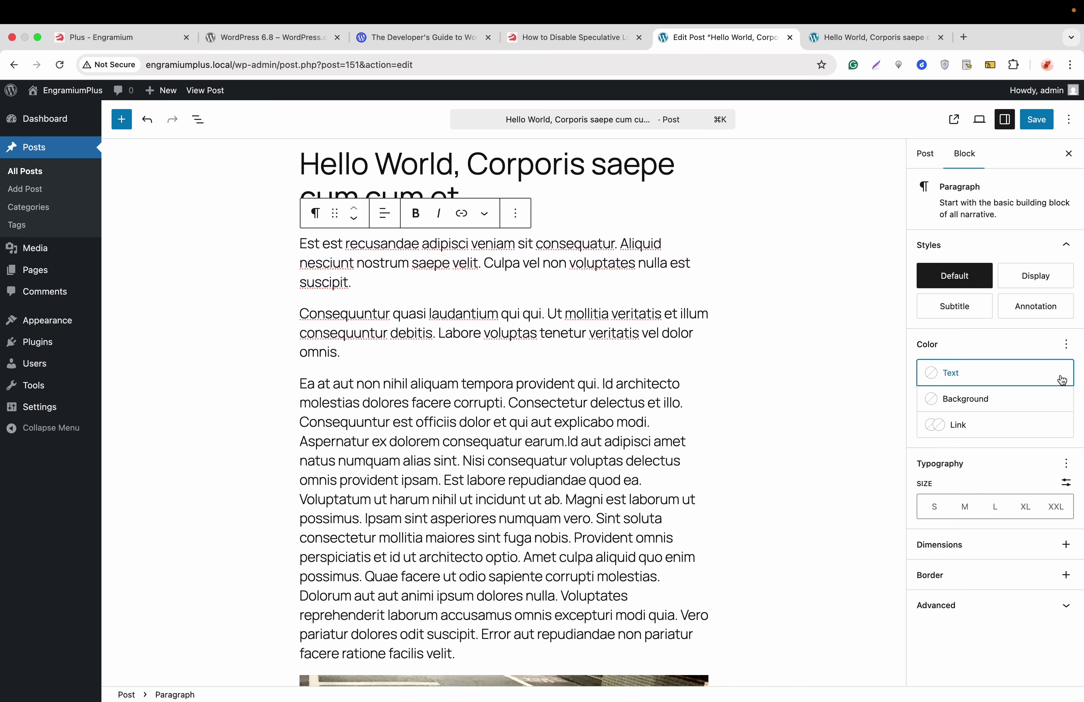
Leave the post without saving its latest changes and open the site editor
{"action": "scroll", "coordinate": [607, 317], "scroll_direction": "down", "scroll_amount": 3}
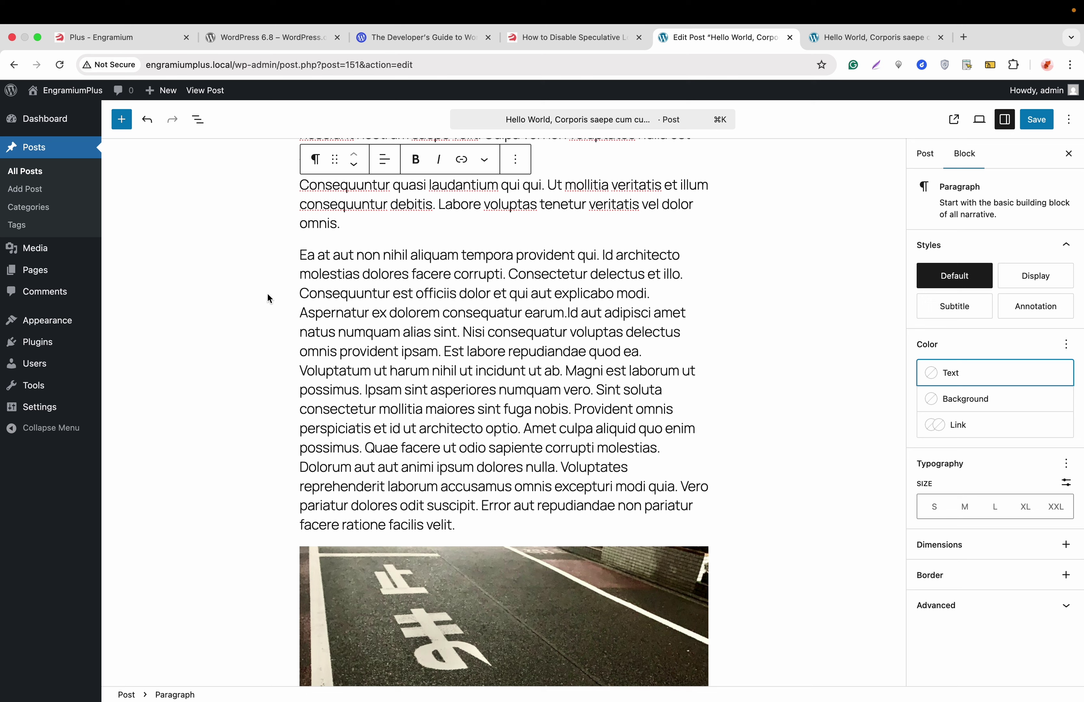
{"action": "mouse_move", "coordinate": [56, 325]}
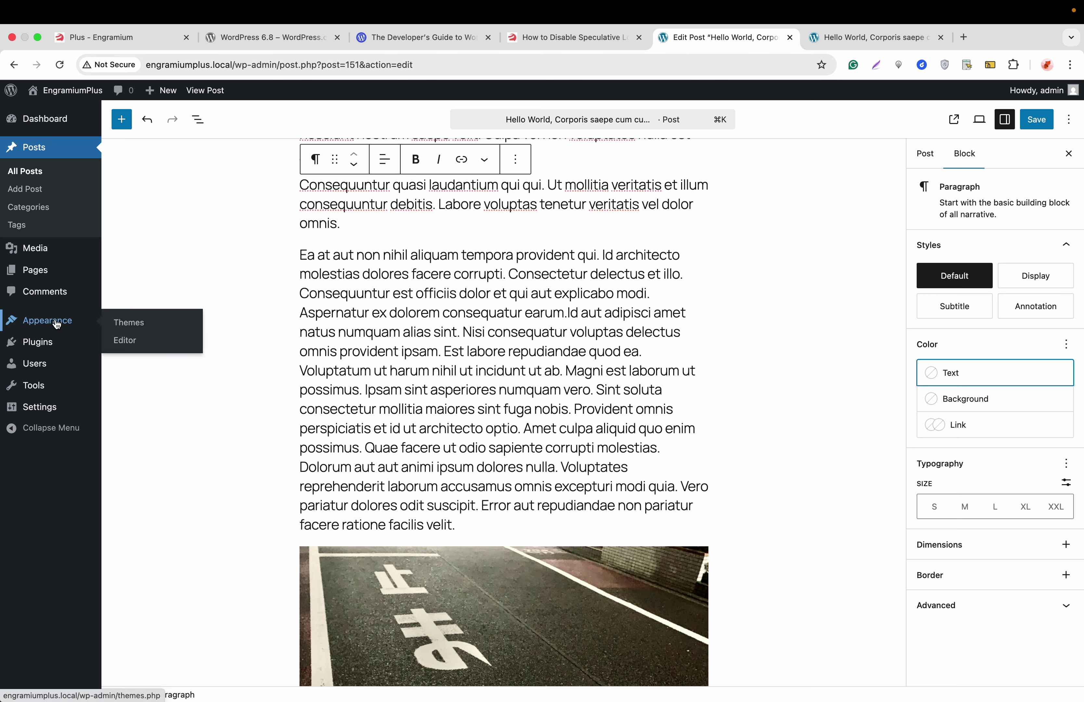
{"action": "left_click", "coordinate": [123, 343]}
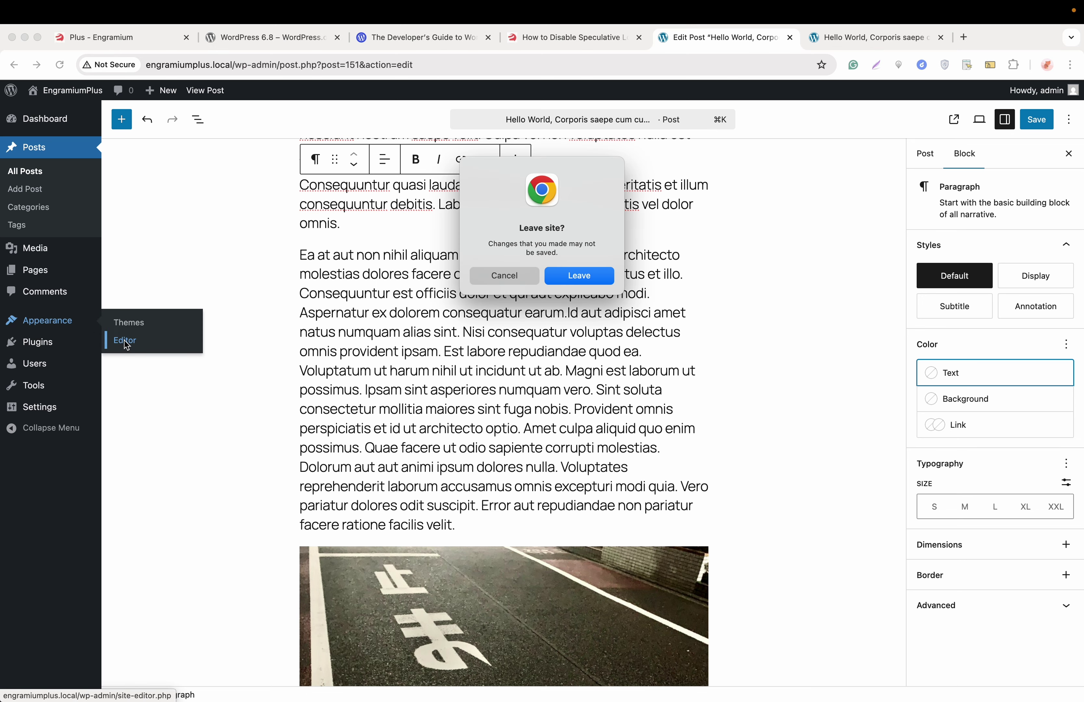
{"action": "left_click", "coordinate": [588, 274]}
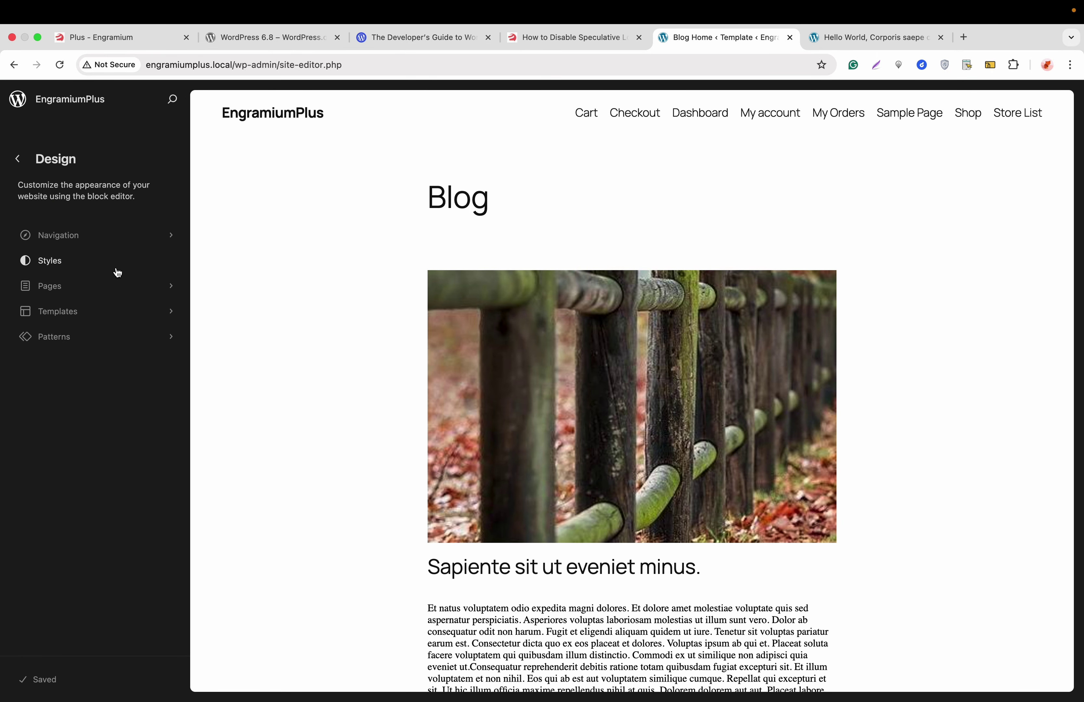
Show the Style Book for the site's styles and open the theme color palette from its color swatches
{"action": "left_click", "coordinate": [117, 272]}
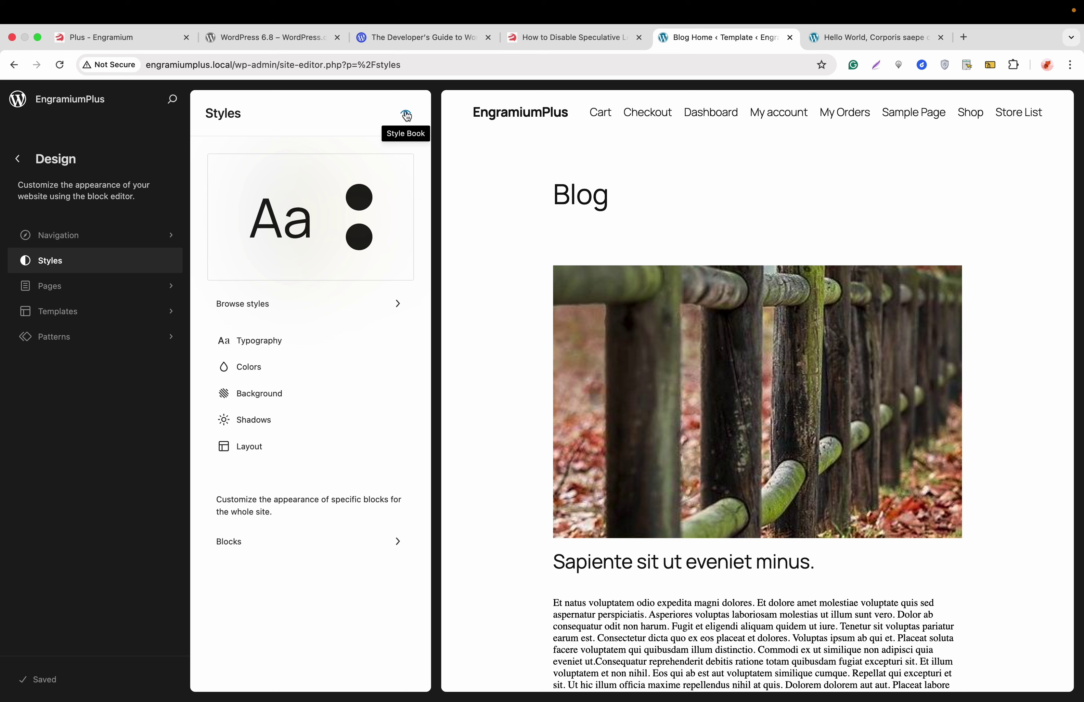
{"action": "left_click", "coordinate": [406, 114]}
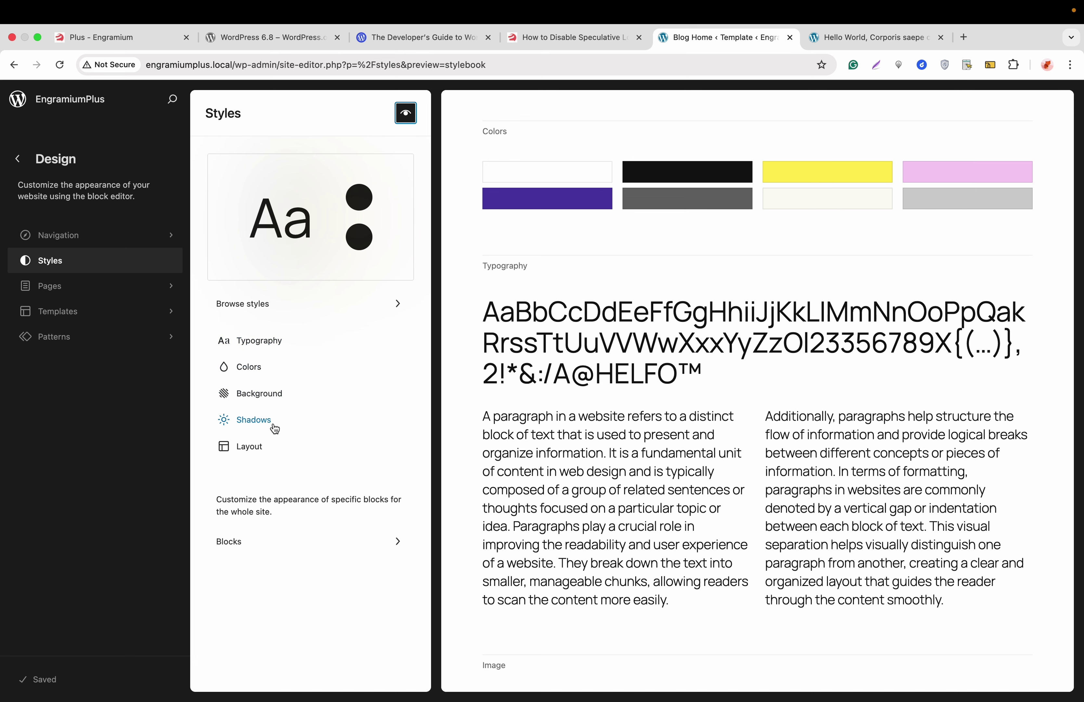
{"action": "left_click", "coordinate": [668, 183]}
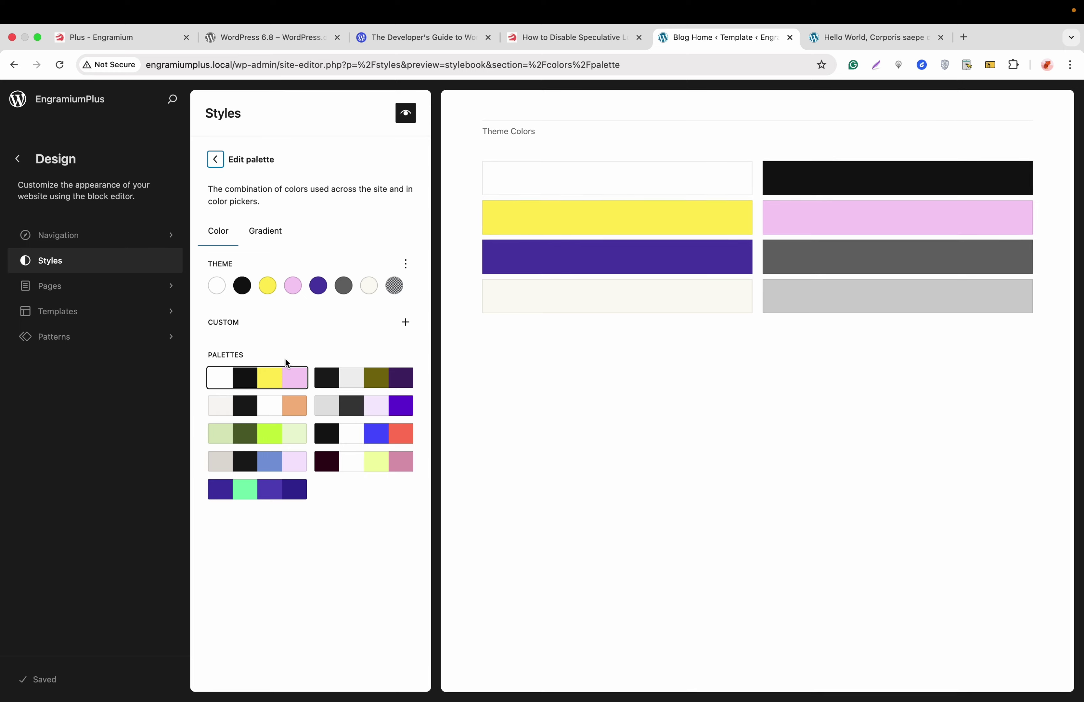
Try several theme palettes, apply the black, white, blue and red one, and check the gradient settings
{"action": "left_click", "coordinate": [352, 387]}
{"action": "left_click", "coordinate": [249, 408]}
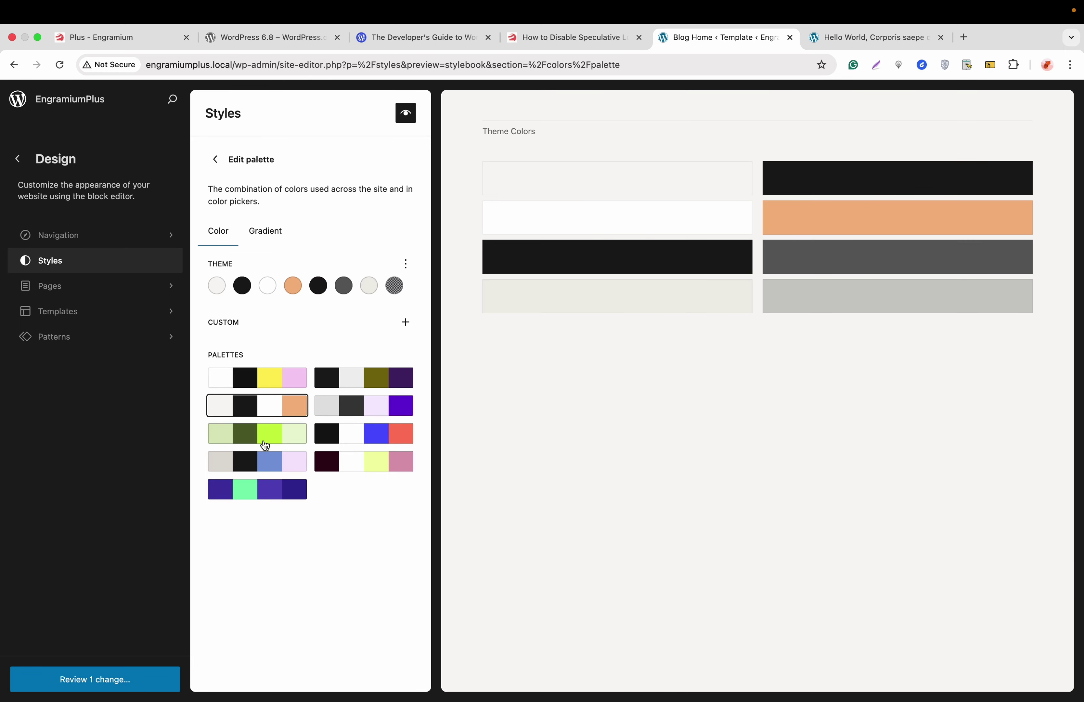
{"action": "left_click", "coordinate": [380, 441]}
{"action": "left_click", "coordinate": [270, 234]}
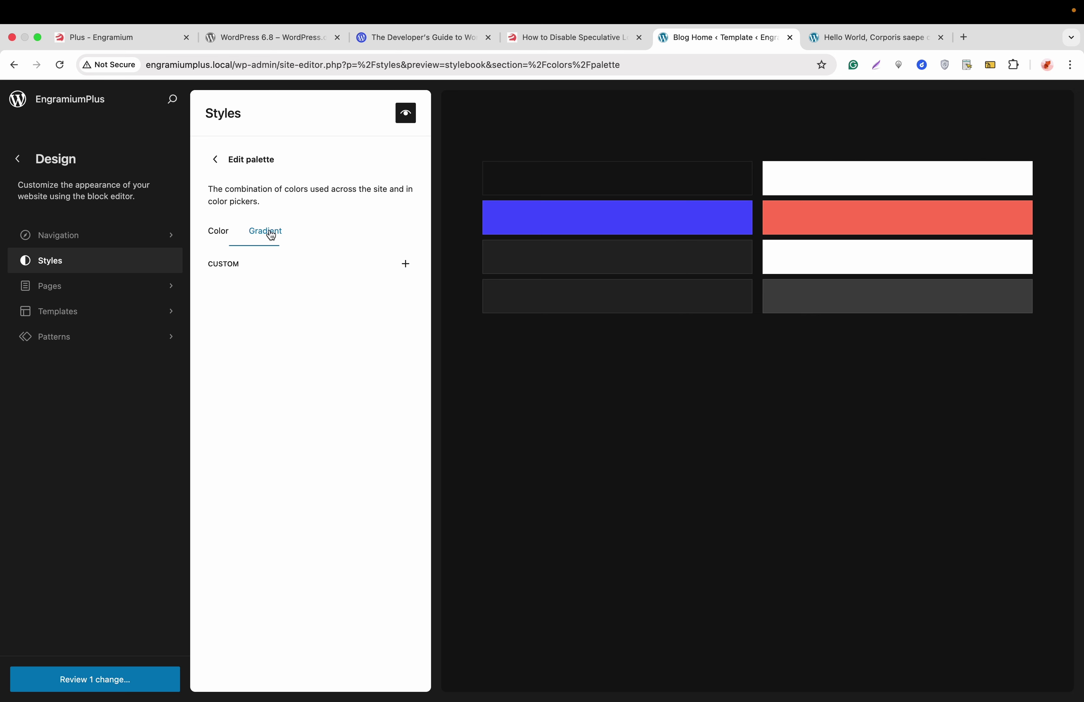
{"action": "left_click", "coordinate": [213, 232]}
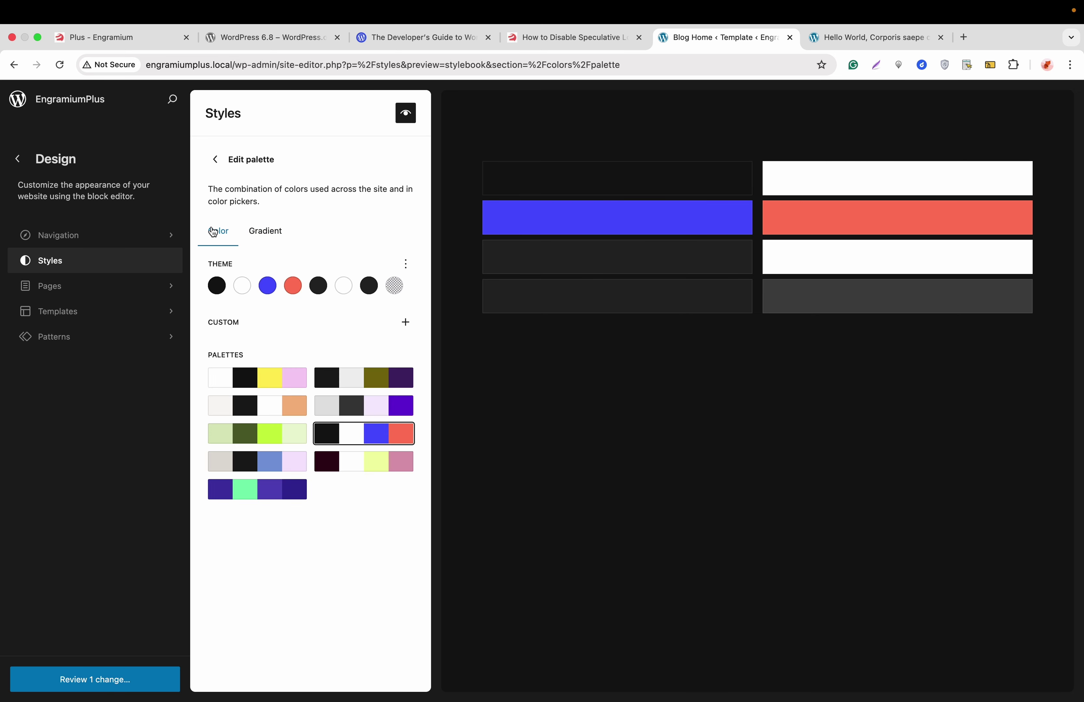